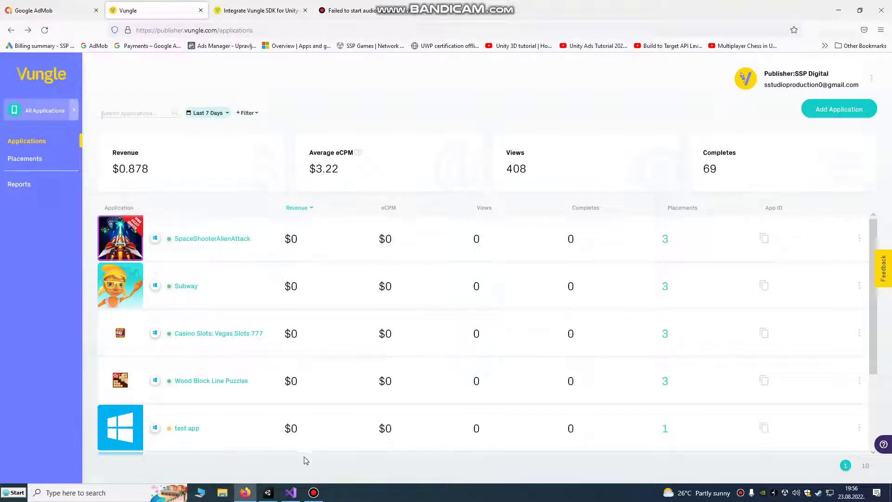
- Switch to Unity, open the Build Settings and check the Universal Windows Platform target SDK and minimum platform version options
{"action": "left_click", "coordinate": [268, 493]}
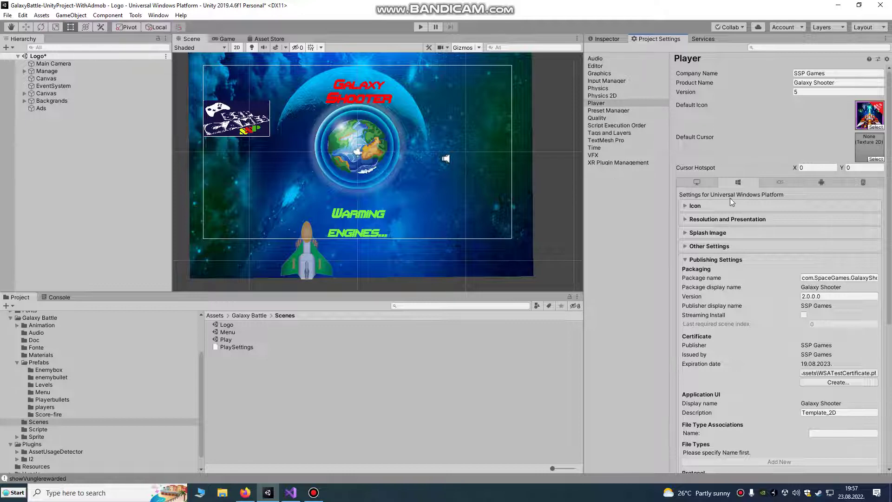
{"action": "left_click", "coordinate": [11, 15]}
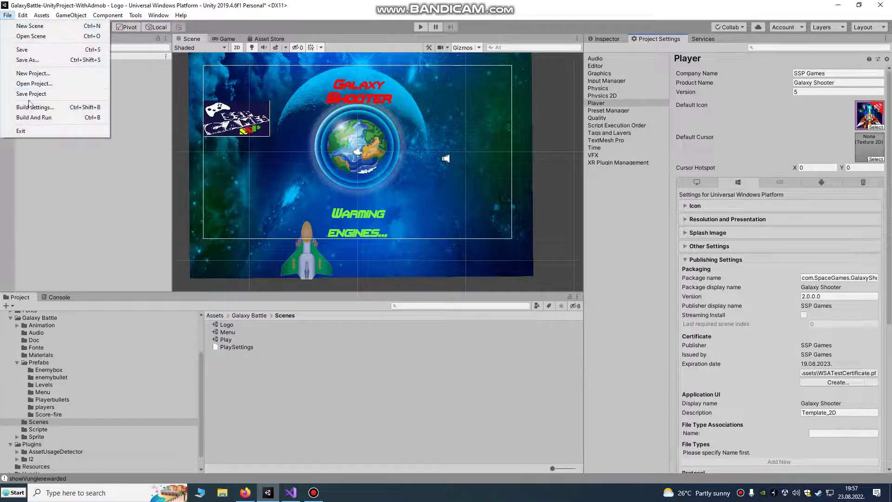
{"action": "left_click", "coordinate": [28, 107]}
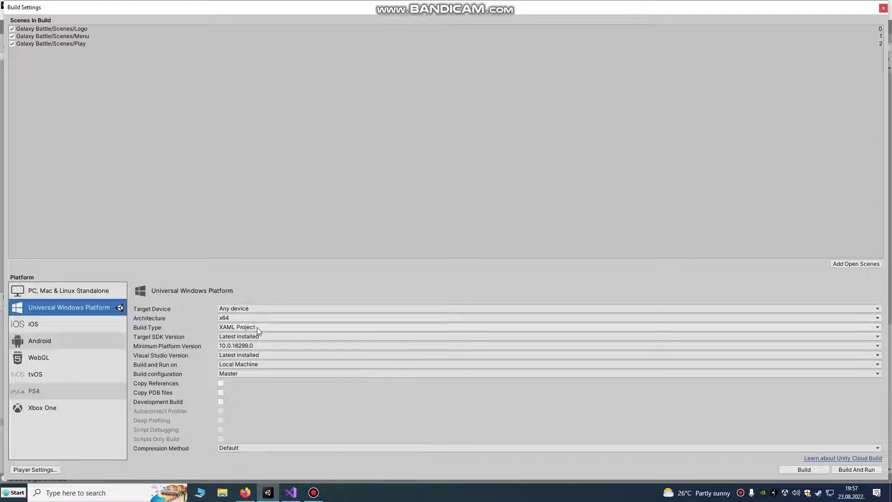
{"action": "left_click", "coordinate": [242, 336]}
{"action": "left_click", "coordinate": [234, 346]}
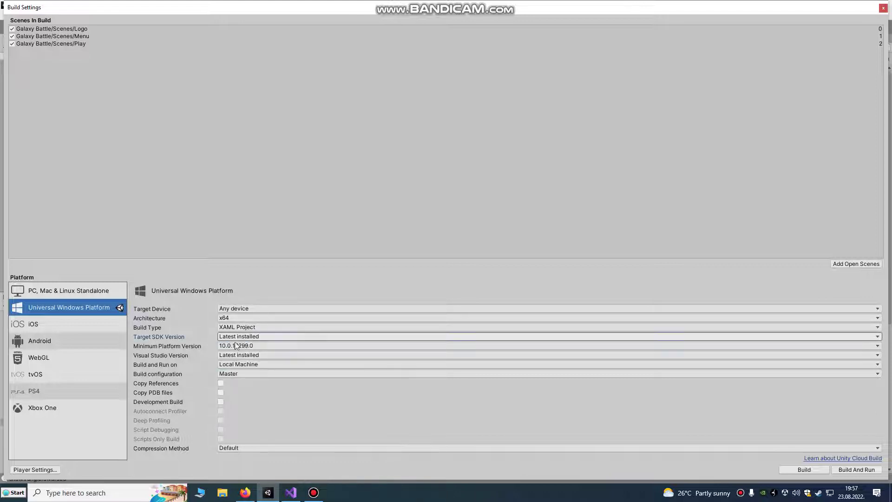
{"action": "left_click", "coordinate": [233, 345]}
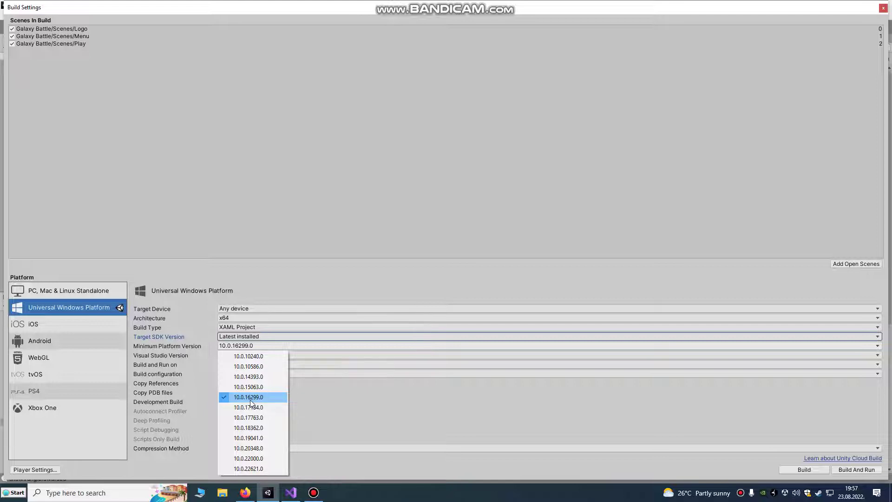
{"action": "left_click", "coordinate": [322, 395]}
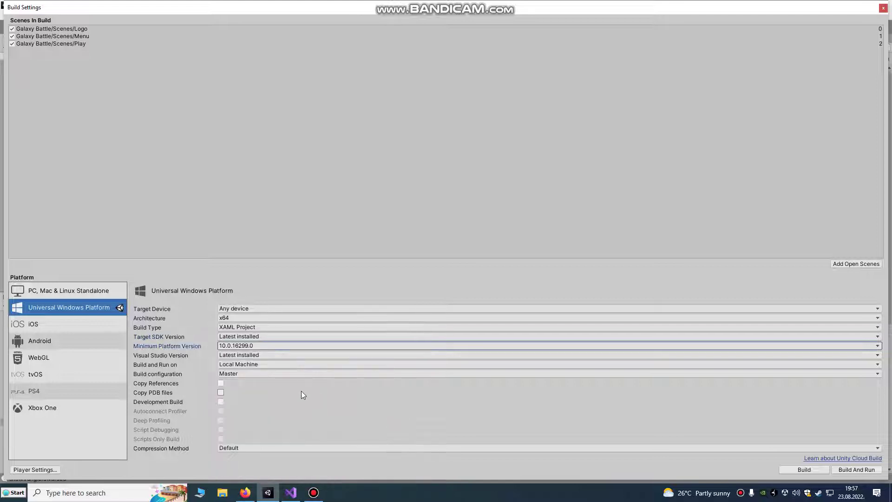
- Check the Visual Studio version, Build and Run target and build configuration options, and close the Build Settings
{"action": "left_click", "coordinate": [253, 355]}
{"action": "left_click", "coordinate": [258, 364]}
{"action": "left_click", "coordinate": [261, 364]}
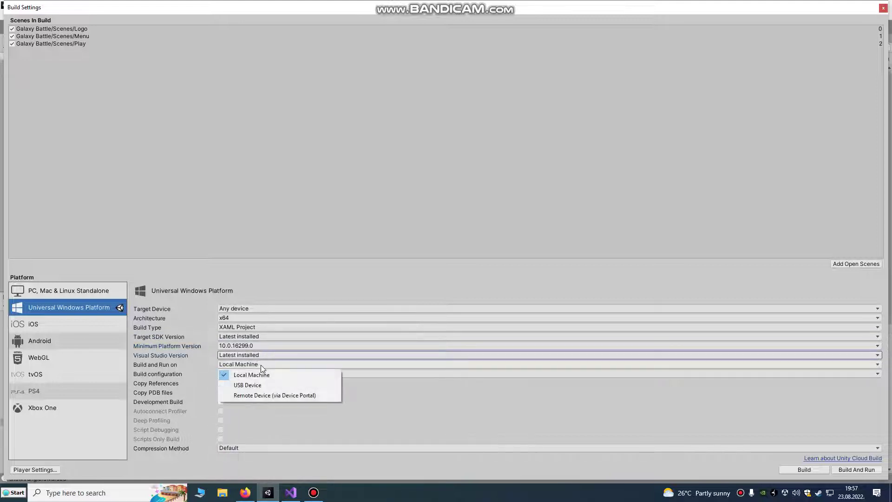
{"action": "left_click", "coordinate": [236, 375]}
{"action": "left_click", "coordinate": [235, 373]}
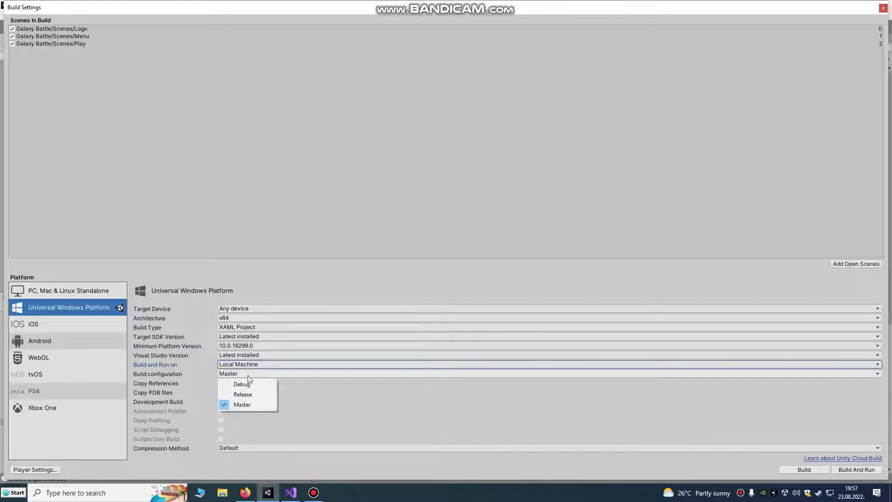
{"action": "left_click", "coordinate": [244, 373]}
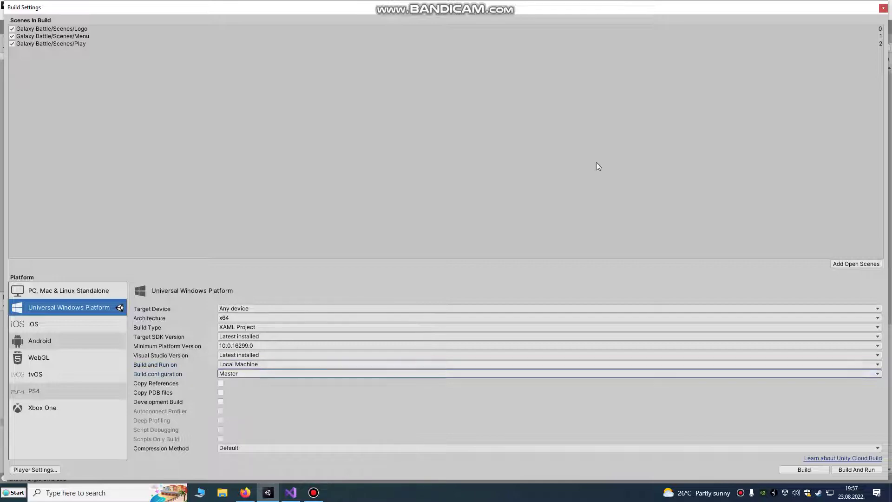
{"action": "left_click", "coordinate": [882, 8]}
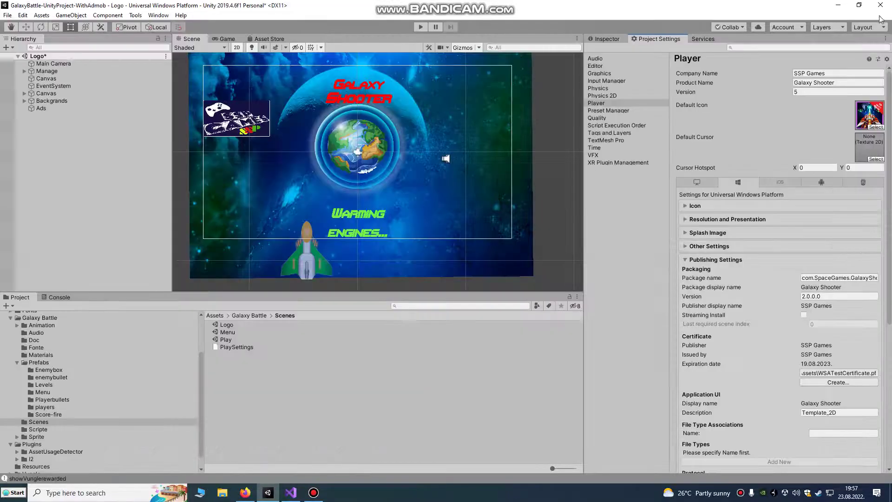
- Try to import the VungleSDK custom package from the VungleAds folder into the project
{"action": "left_click", "coordinate": [41, 14]}
{"action": "mouse_move", "coordinate": [68, 130]}
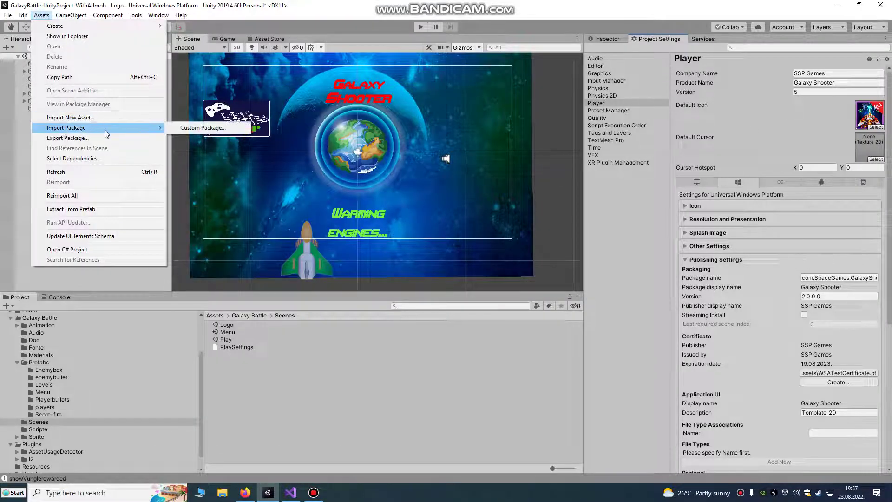
{"action": "left_click", "coordinate": [200, 130]}
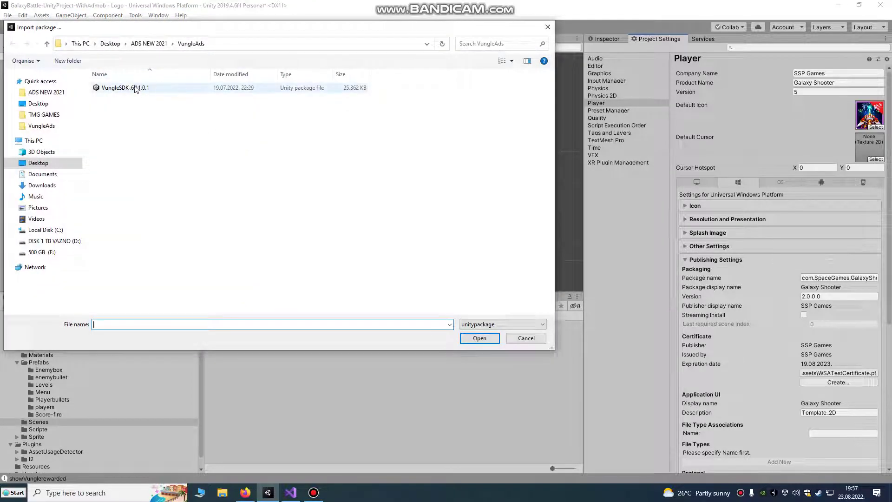
{"action": "double_click", "coordinate": [125, 88]}
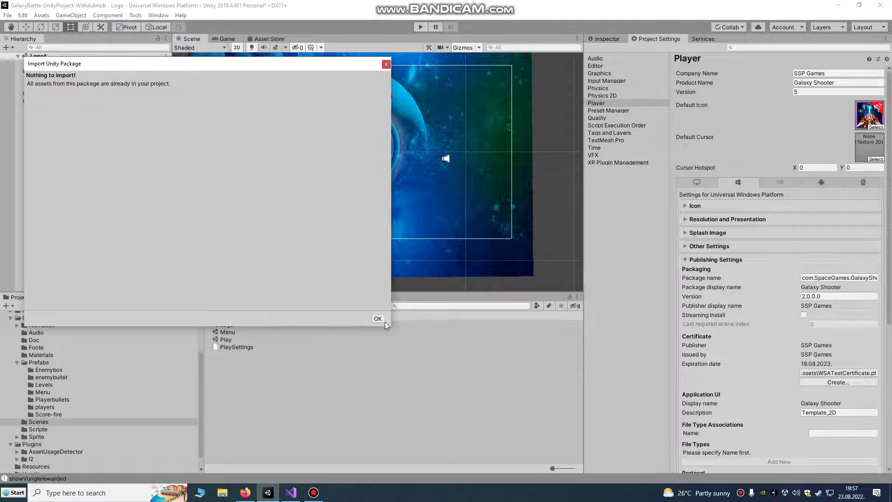
{"action": "left_click", "coordinate": [380, 319]}
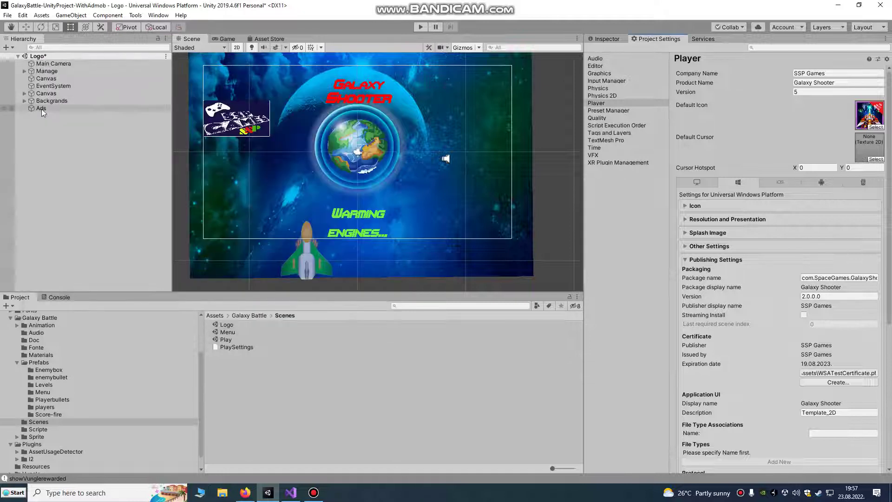
- Show the Ads object's components in the Inspector
{"action": "left_click", "coordinate": [604, 38]}
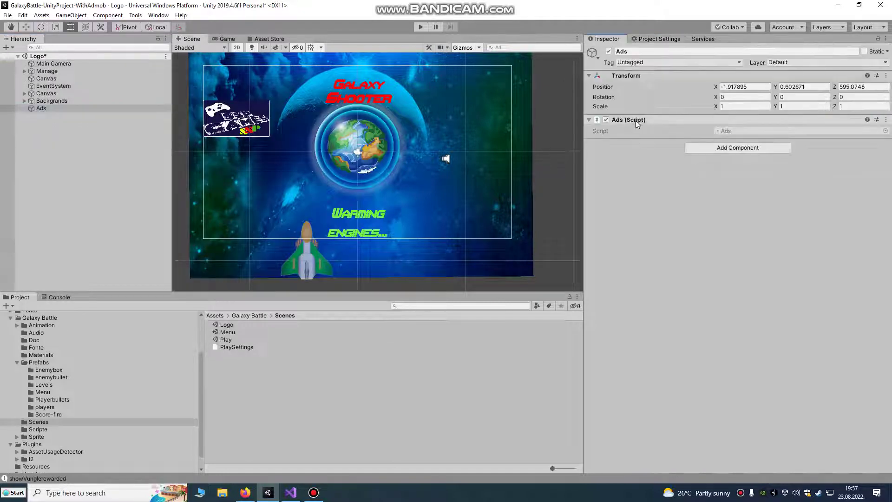
{"action": "left_click", "coordinate": [41, 15]}
{"action": "left_click", "coordinate": [94, 119]}
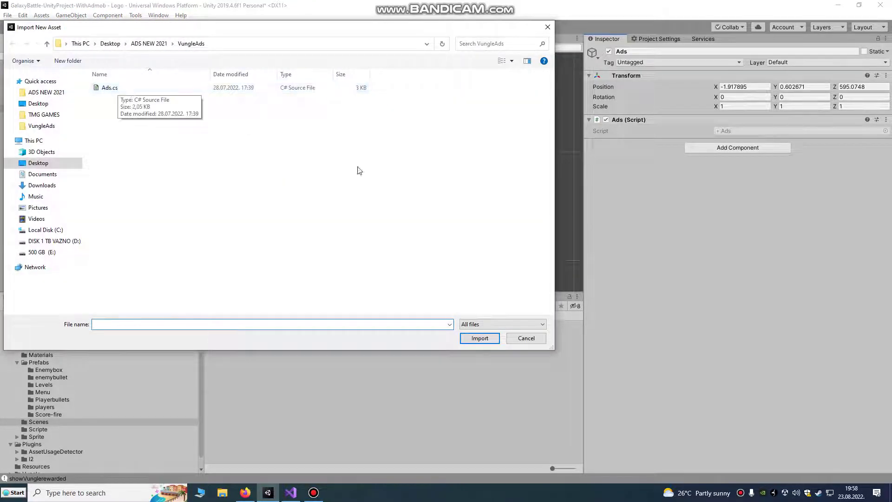
{"action": "left_click", "coordinate": [526, 337]}
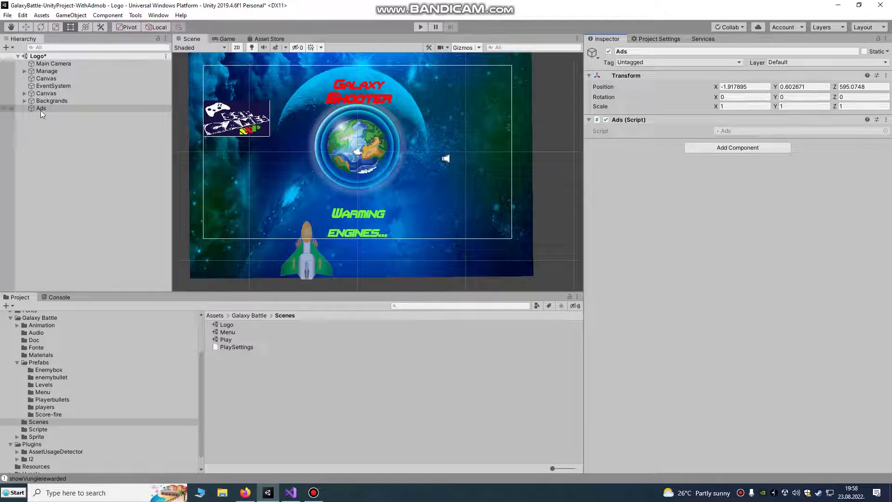
- Open the Ads script of the Ads object for editing and highlight the windowsAppID value
{"action": "right_click", "coordinate": [634, 119]}
{"action": "left_click", "coordinate": [662, 212]}
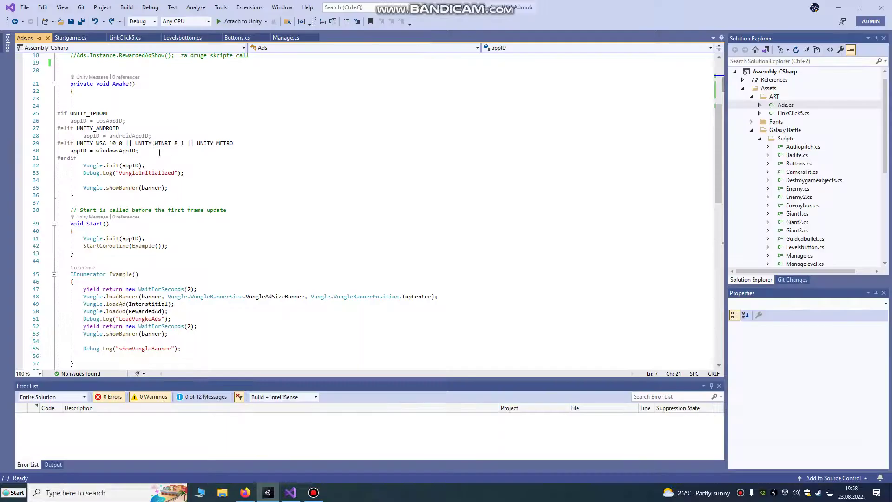
{"action": "scroll", "coordinate": [81, 143], "scroll_direction": "up", "scroll_amount": 6}
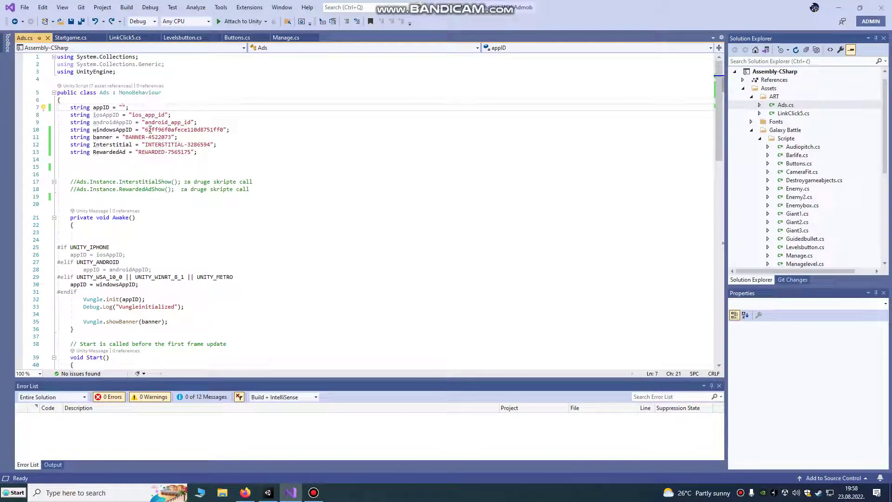
{"action": "left_click_drag", "start_coordinate": [145, 130], "coordinate": [223, 129]}
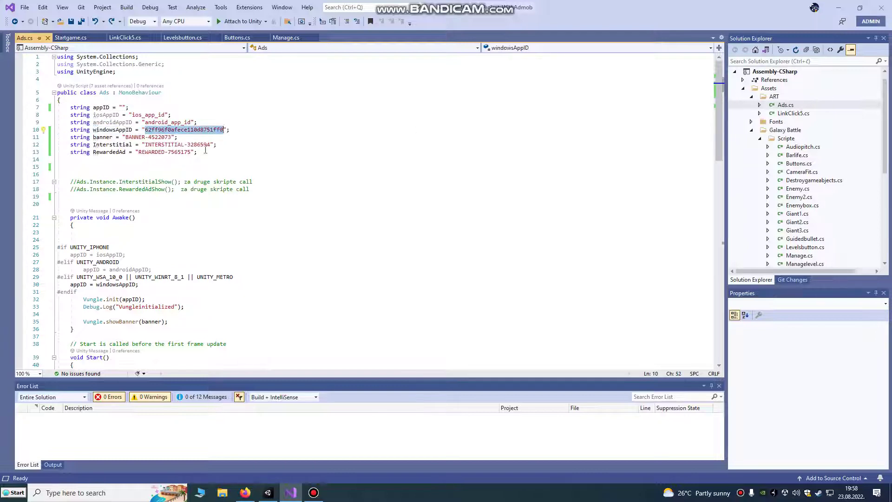
- Undo the last edits in Ads.cs to restore the static Ads instance field and the Instance property
{"action": "scroll", "coordinate": [193, 197], "scroll_direction": "down", "scroll_amount": 3}
{"action": "scroll", "coordinate": [195, 197], "scroll_direction": "up", "scroll_amount": 3}
{"action": "left_click", "coordinate": [96, 22]}
{"action": "left_click", "coordinate": [95, 22]}
{"action": "left_click", "coordinate": [95, 22]}
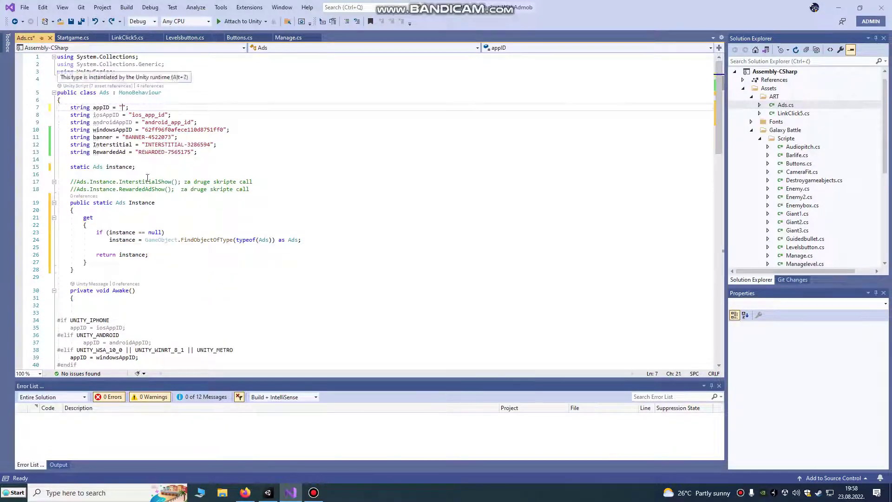
- Switch to the Vungle dashboard in the browser and open the test app from the applications list
{"action": "left_click", "coordinate": [245, 492]}
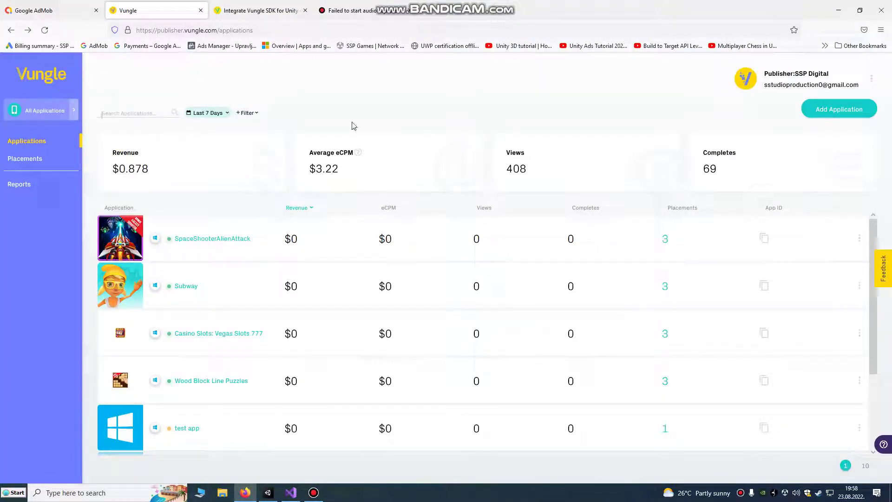
{"action": "scroll", "coordinate": [454, 283], "scroll_direction": "down", "scroll_amount": 4}
{"action": "scroll", "coordinate": [364, 298], "scroll_direction": "up", "scroll_amount": 4}
{"action": "scroll", "coordinate": [235, 387], "scroll_direction": "down", "scroll_amount": 4}
{"action": "left_click", "coordinate": [181, 332]}
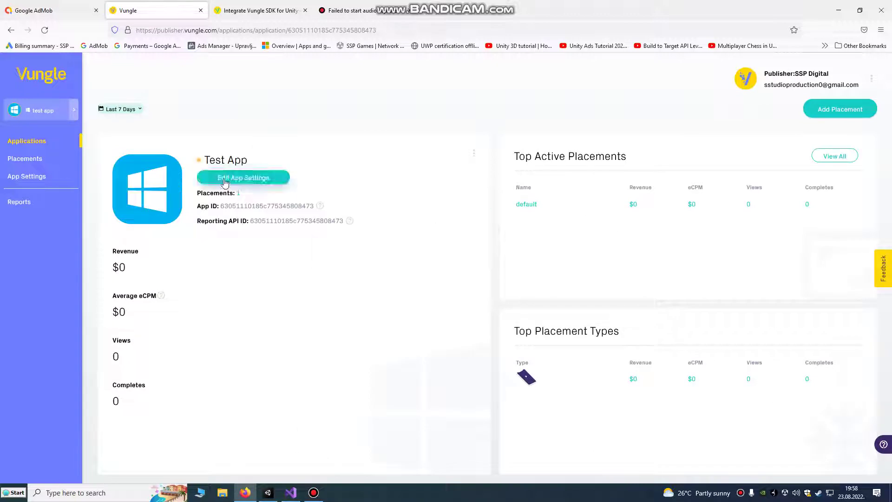
- Review the test app's settings, including name, status and COPPA options, view its placements list, and return to the app overview
{"action": "left_click", "coordinate": [242, 177]}
{"action": "left_click", "coordinate": [448, 209]}
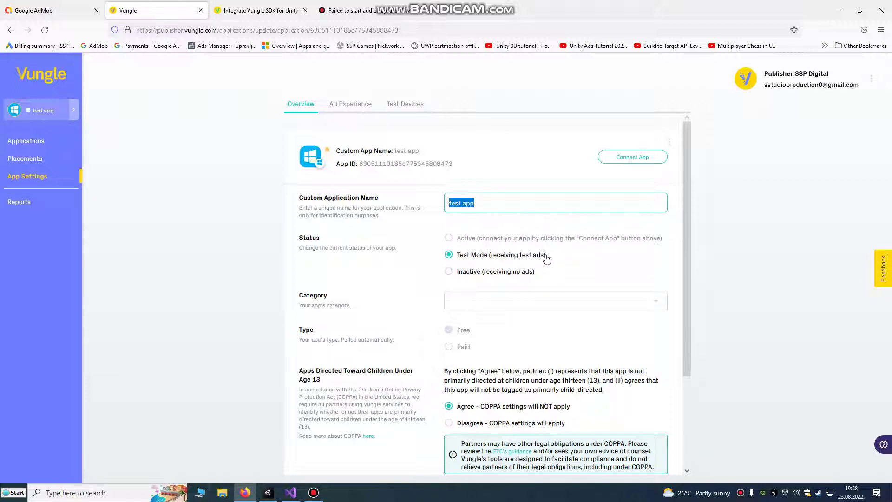
{"action": "scroll", "coordinate": [465, 278], "scroll_direction": "down", "scroll_amount": 3}
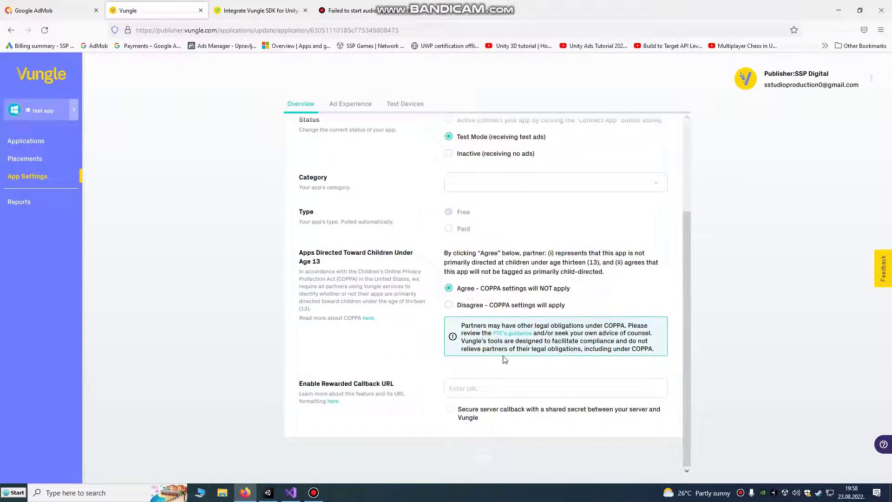
{"action": "scroll", "coordinate": [508, 355], "scroll_direction": "up", "scroll_amount": 3}
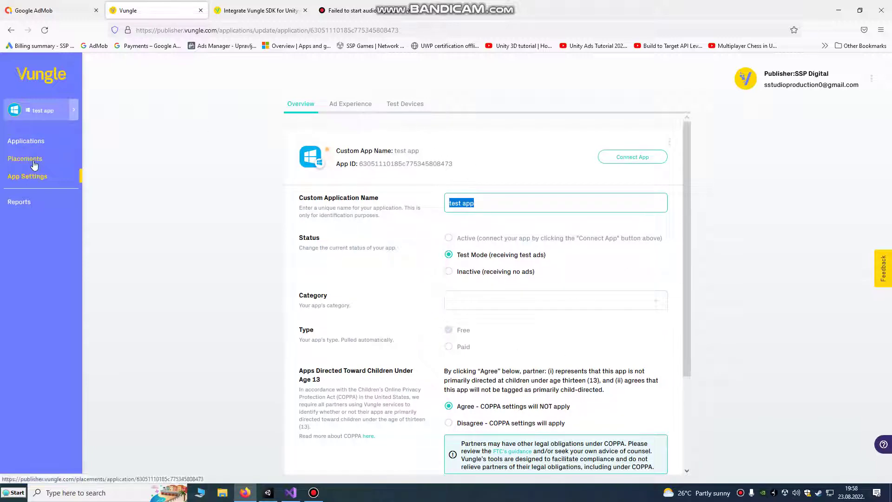
{"action": "scroll", "coordinate": [454, 285], "scroll_direction": "down", "scroll_amount": 3}
{"action": "scroll", "coordinate": [454, 285], "scroll_direction": "up", "scroll_amount": 3}
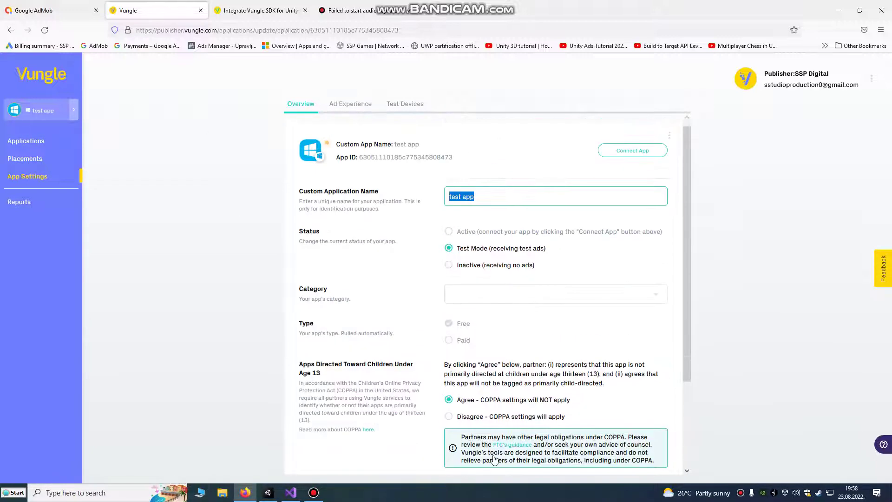
{"action": "scroll", "coordinate": [455, 285], "scroll_direction": "down", "scroll_amount": 1}
{"action": "left_click", "coordinate": [39, 160]}
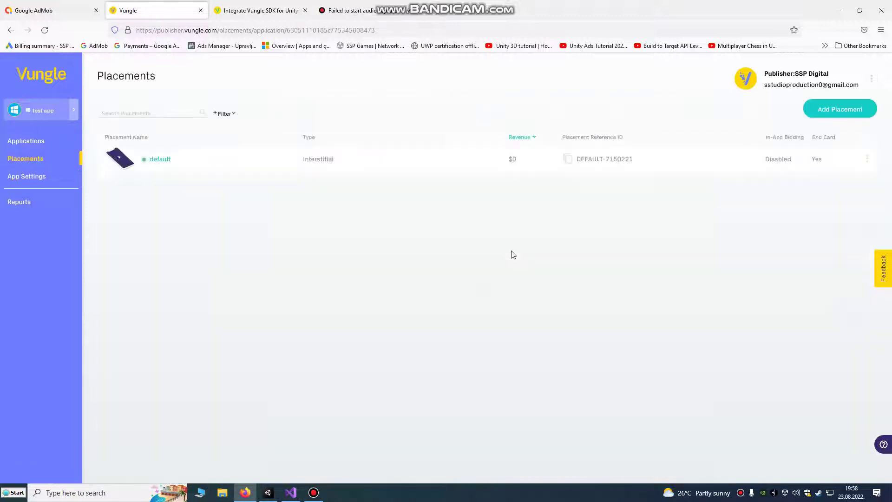
{"action": "left_click", "coordinate": [27, 141]}
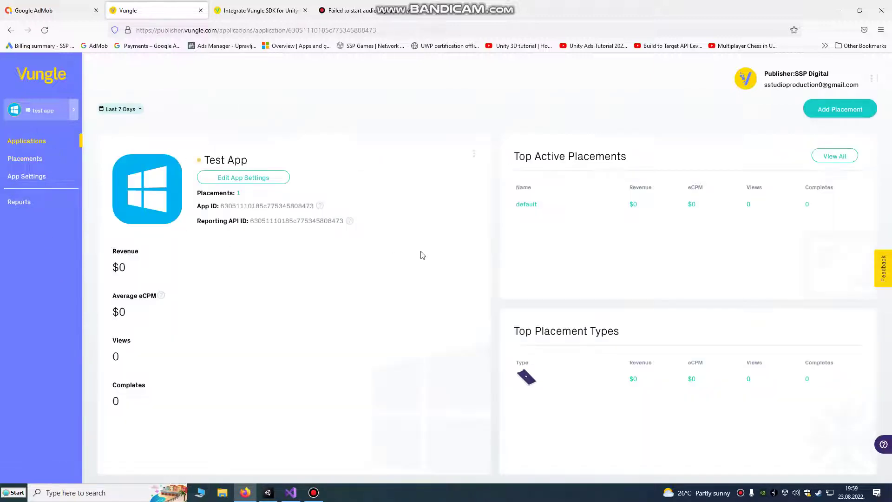
- Start a new placement for the test app, compare the Rewarded and Banner types, and select Interstitial
{"action": "left_click", "coordinate": [836, 110]}
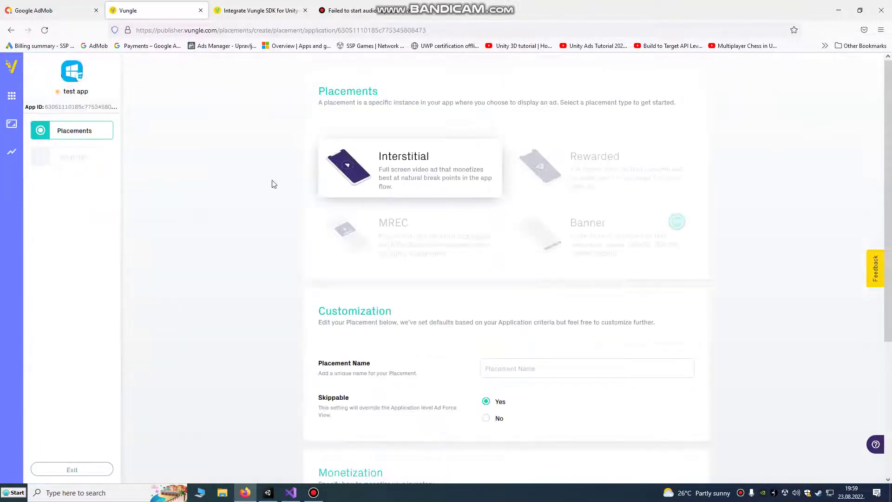
{"action": "left_click", "coordinate": [589, 160]}
{"action": "left_click", "coordinate": [597, 229]}
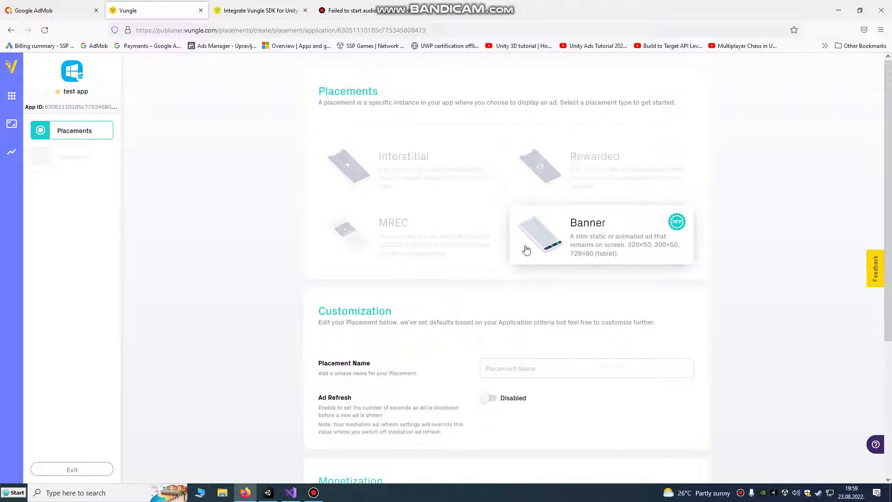
{"action": "left_click", "coordinate": [463, 180]}
{"action": "left_click", "coordinate": [594, 187]}
{"action": "left_click", "coordinate": [518, 211]}
{"action": "left_click", "coordinate": [438, 164]}
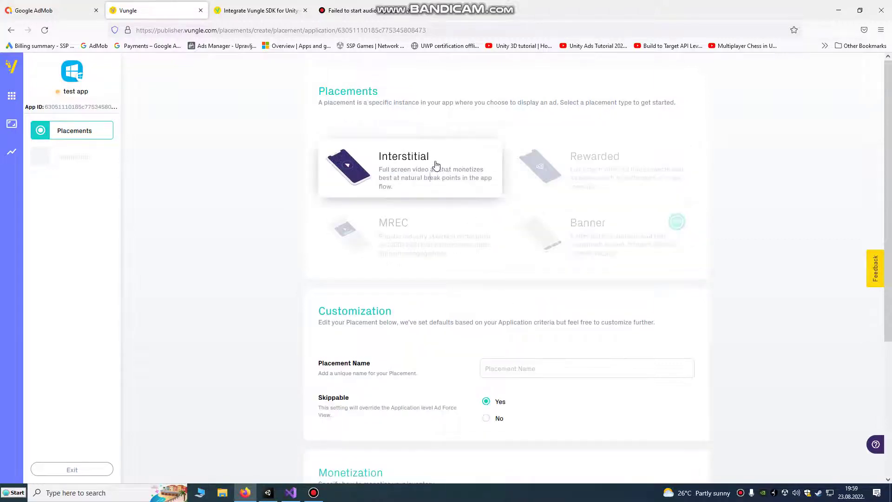
- Name the placement Interstitial, switch its type to Rewarded and create the placement
{"action": "double_click", "coordinate": [420, 157]}
{"action": "key", "text": "ctrl+c"}
{"action": "left_click", "coordinate": [546, 365]}
{"action": "key", "text": "ctrl+v"}
{"action": "double_click", "coordinate": [578, 157]}
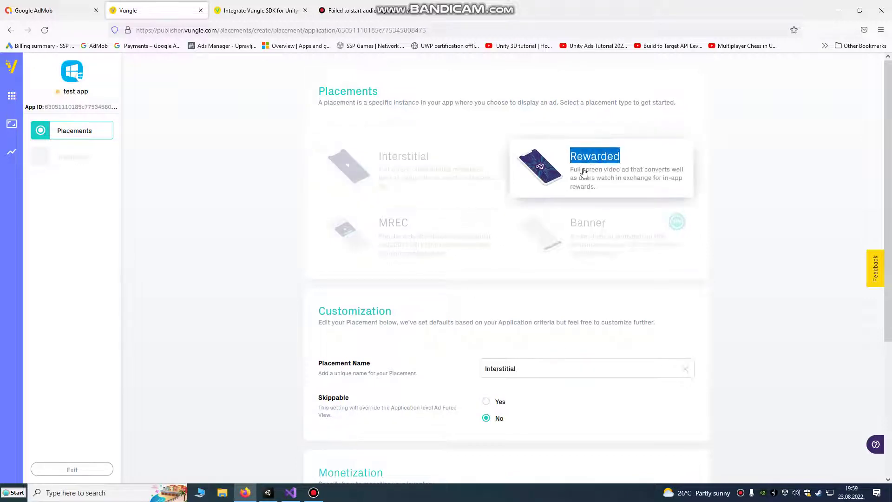
{"action": "scroll", "coordinate": [547, 364], "scroll_direction": "down", "scroll_amount": 4}
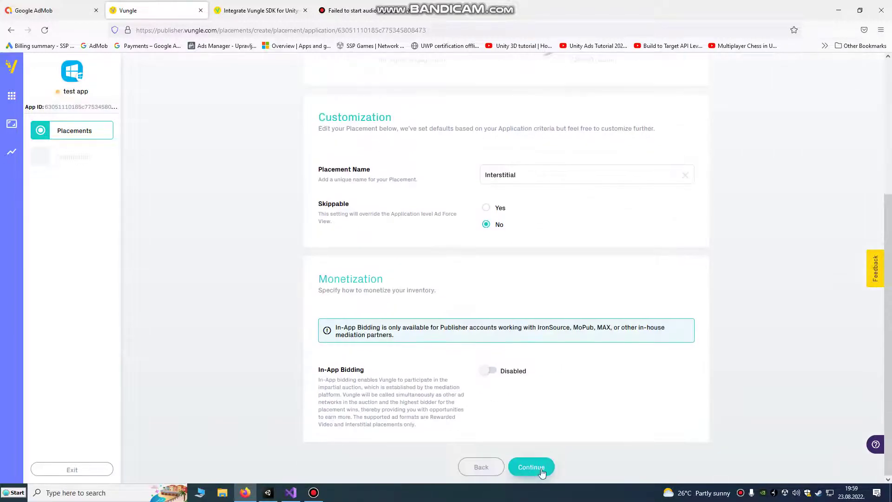
{"action": "left_click", "coordinate": [542, 466]}
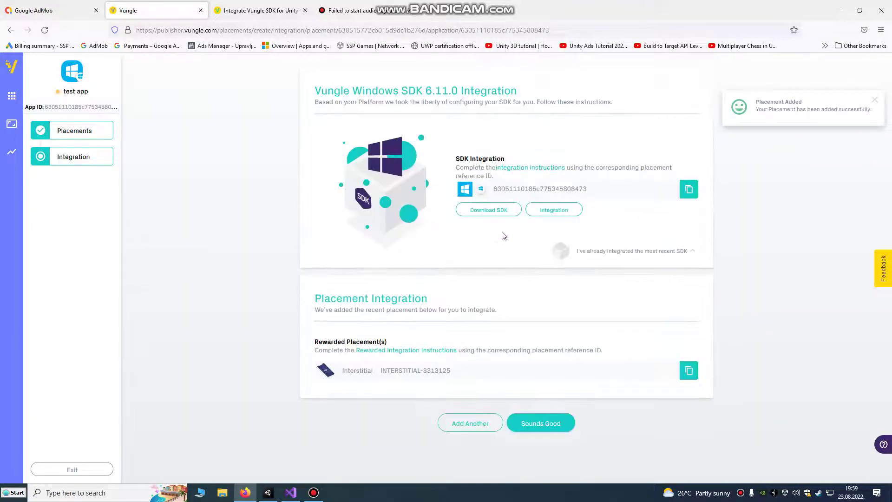
- Add another placement of type Banner to the test app, name it Banner and create it
{"action": "left_click", "coordinate": [469, 424]}
{"action": "left_click", "coordinate": [599, 240]}
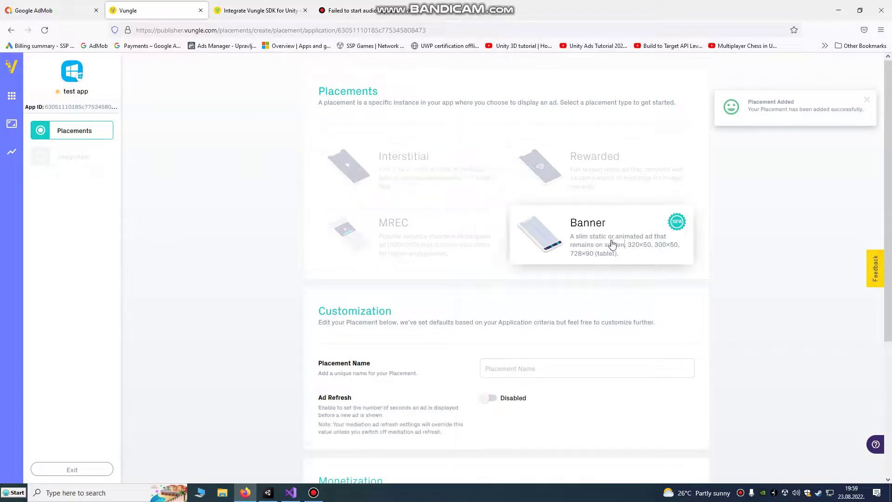
{"action": "left_click_drag", "start_coordinate": [605, 222], "coordinate": [570, 223]}
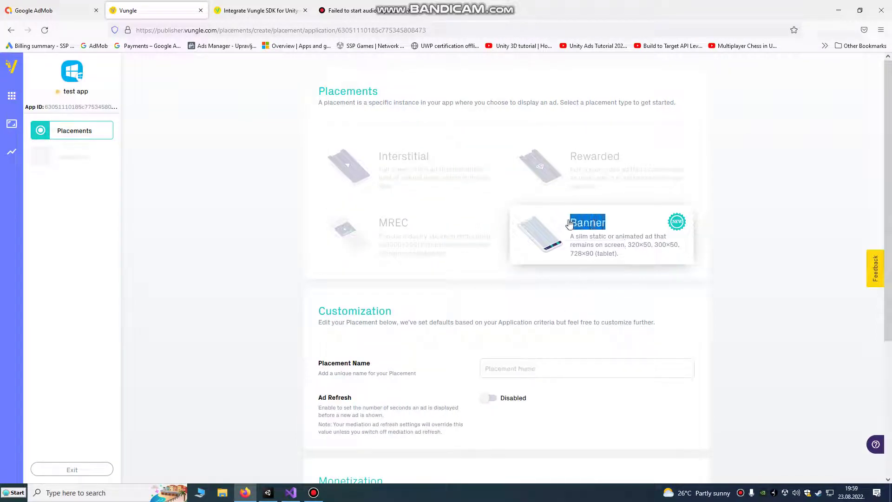
{"action": "left_click", "coordinate": [504, 372]}
{"action": "key", "text": "ctrl+v"}
{"action": "scroll", "coordinate": [553, 370], "scroll_direction": "down", "scroll_amount": 5}
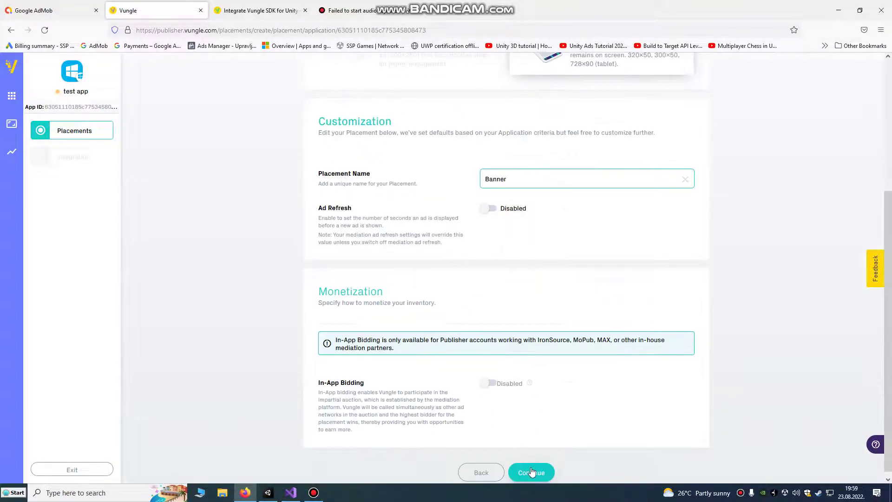
{"action": "left_click", "coordinate": [528, 472]}
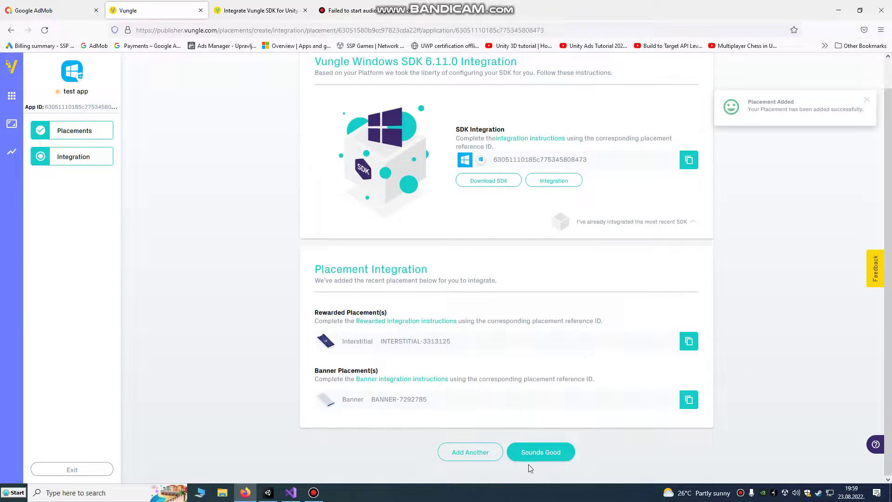
- Add another placement of type Rewarded to the test app, name it Rewarded and create it
{"action": "left_click", "coordinate": [471, 453]}
{"action": "left_click", "coordinate": [621, 172]}
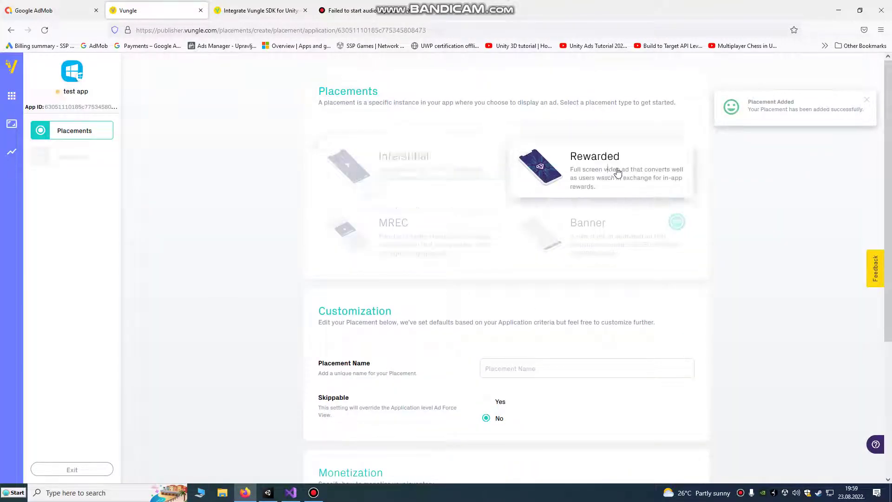
{"action": "left_click_drag", "start_coordinate": [618, 156], "coordinate": [552, 157]}
{"action": "key", "text": "ctrl+c"}
{"action": "left_click", "coordinate": [501, 372]}
{"action": "key", "text": "ctrl+v"}
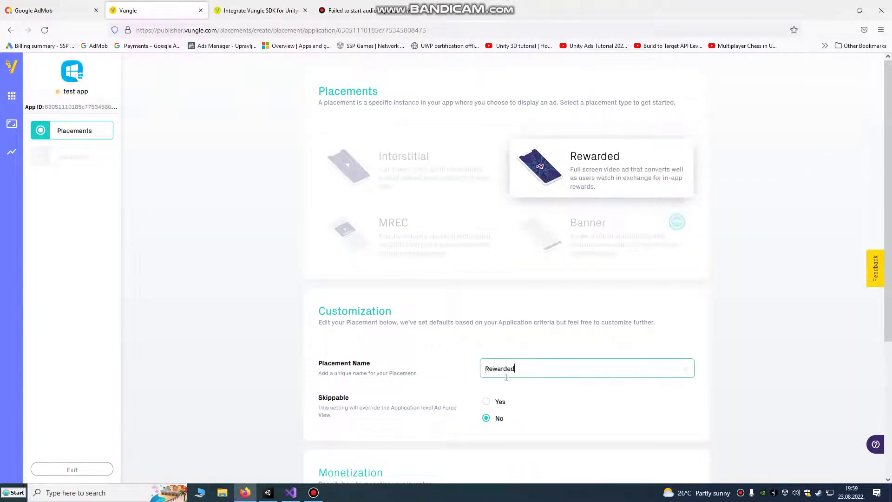
{"action": "scroll", "coordinate": [508, 385], "scroll_direction": "down", "scroll_amount": 4}
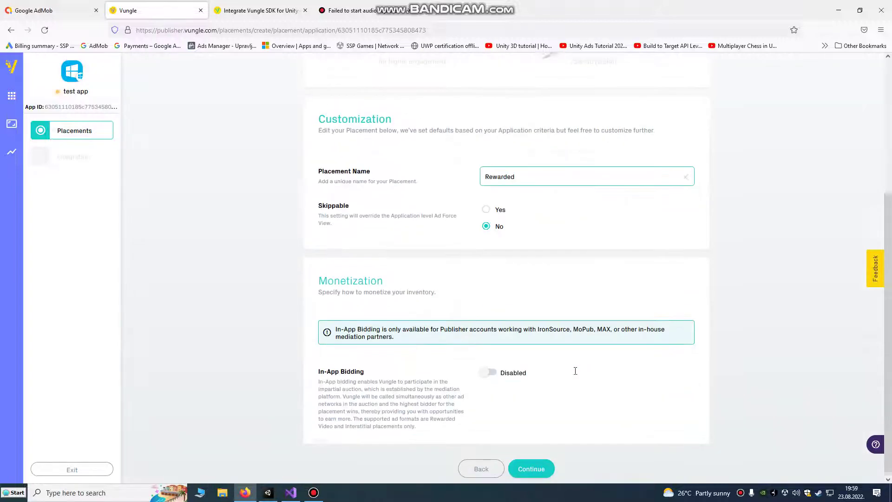
{"action": "left_click", "coordinate": [485, 208]}
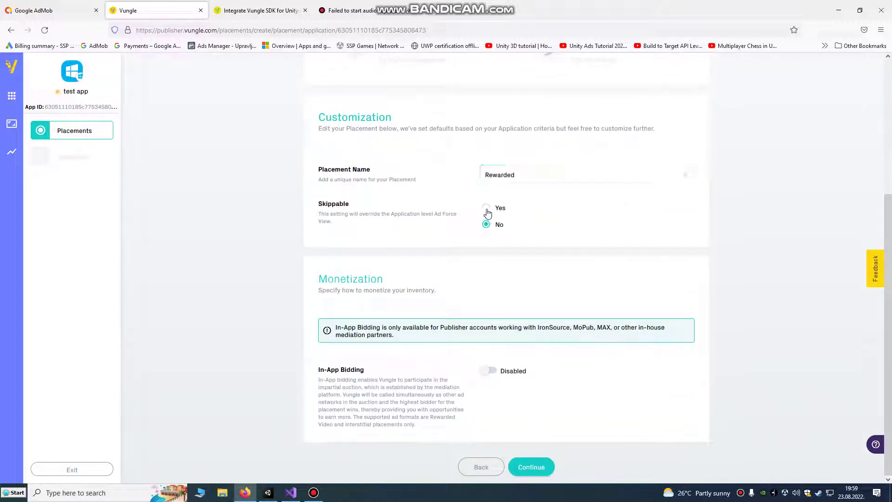
{"action": "left_click", "coordinate": [521, 470]}
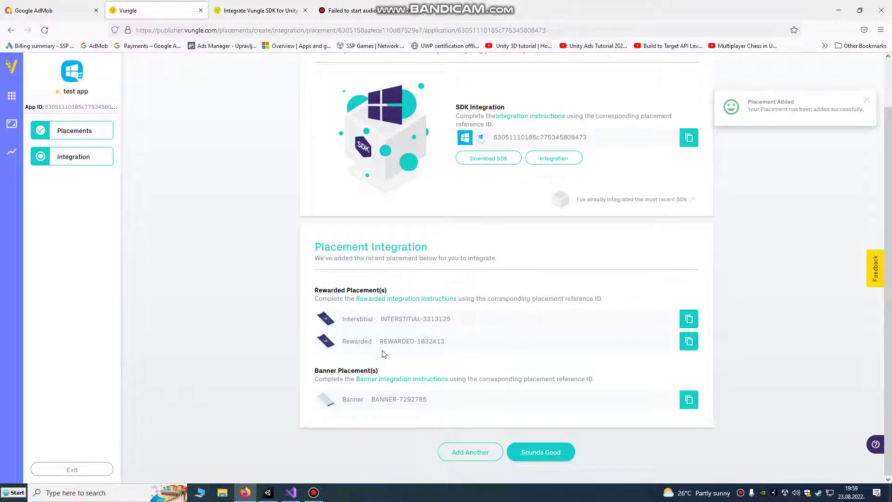
- Review the placement reference IDs on the integration page and highlight the test app's App ID
{"action": "scroll", "coordinate": [362, 186], "scroll_direction": "up", "scroll_amount": 1}
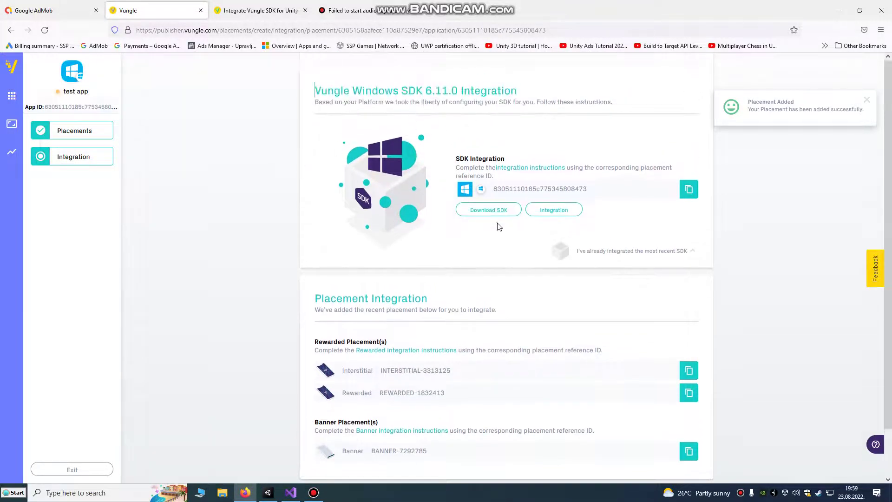
{"action": "scroll", "coordinate": [319, 197], "scroll_direction": "down", "scroll_amount": 1}
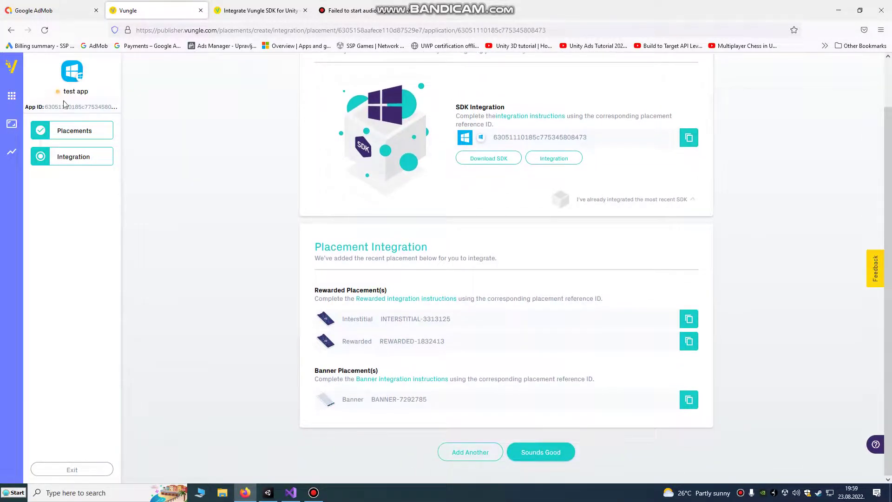
{"action": "left_click_drag", "start_coordinate": [46, 109], "coordinate": [117, 108]}
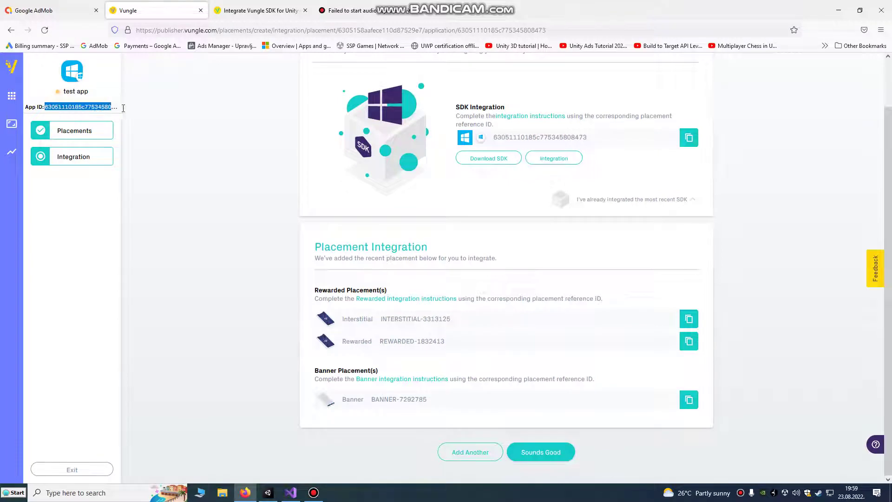
- Return to the applications list and open the test app's overview
{"action": "left_click", "coordinate": [11, 95]}
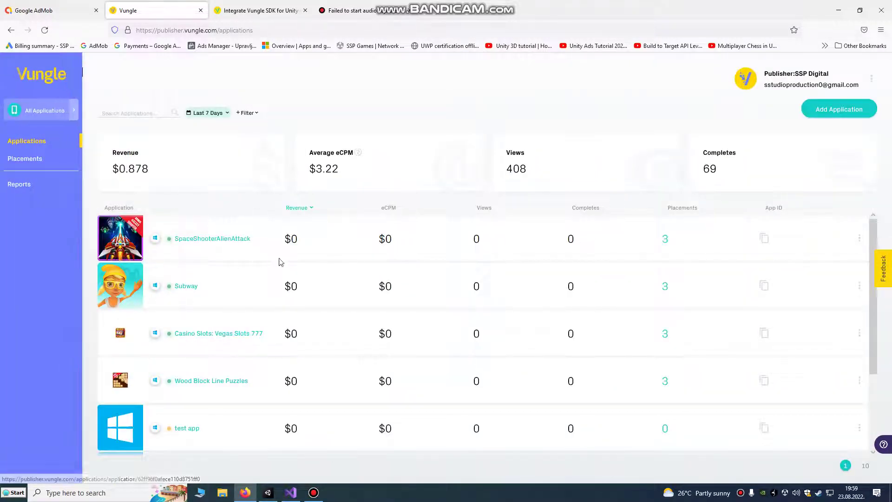
{"action": "scroll", "coordinate": [281, 263], "scroll_direction": "down", "scroll_amount": 2}
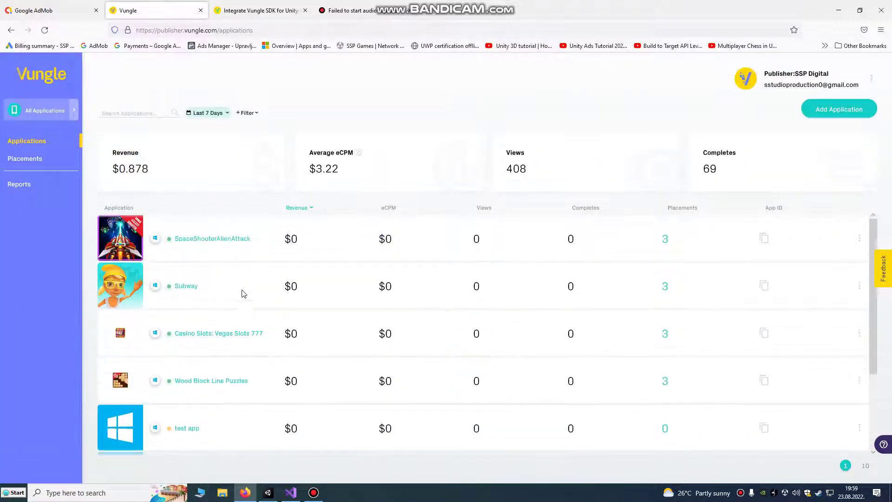
{"action": "scroll", "coordinate": [225, 323], "scroll_direction": "down", "scroll_amount": 2}
{"action": "scroll", "coordinate": [235, 321], "scroll_direction": "down", "scroll_amount": 2}
{"action": "left_click", "coordinate": [186, 334]}
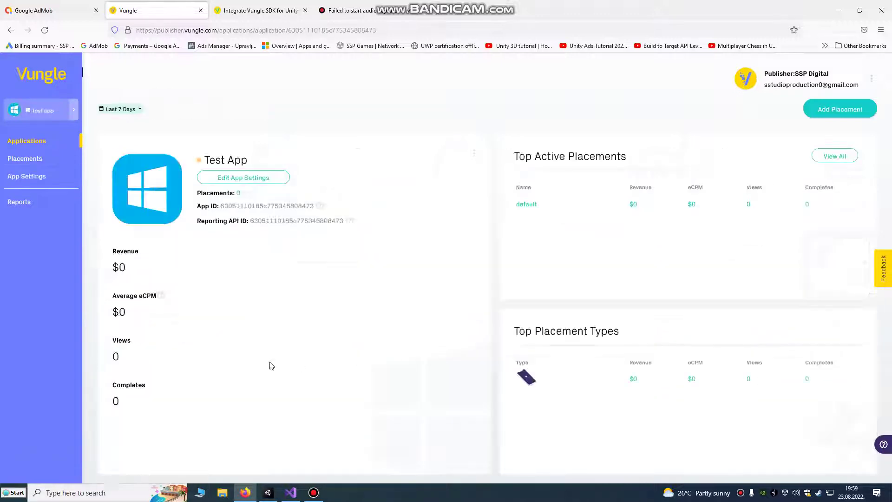
- Review the test app's settings, open its Connect App form and highlight the app ID in the page address
{"action": "left_click", "coordinate": [258, 179]}
{"action": "scroll", "coordinate": [451, 275], "scroll_direction": "down", "scroll_amount": 1}
{"action": "scroll", "coordinate": [537, 274], "scroll_direction": "up", "scroll_amount": 3}
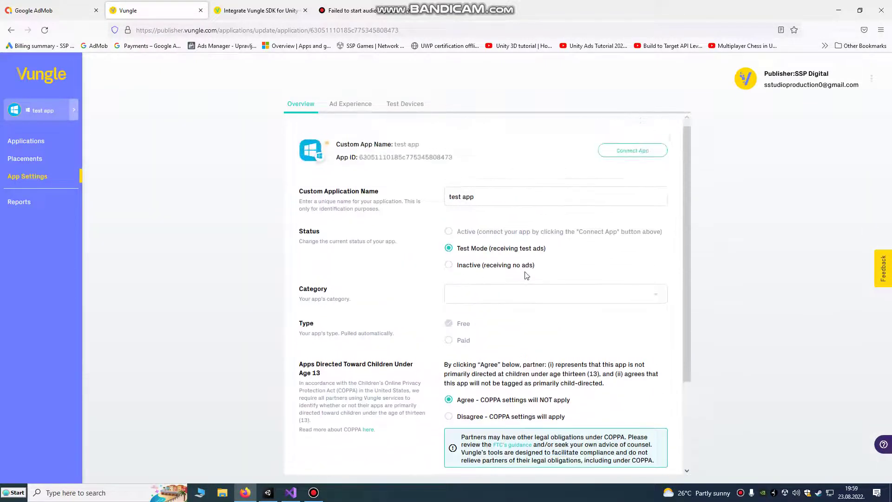
{"action": "left_click", "coordinate": [639, 151]}
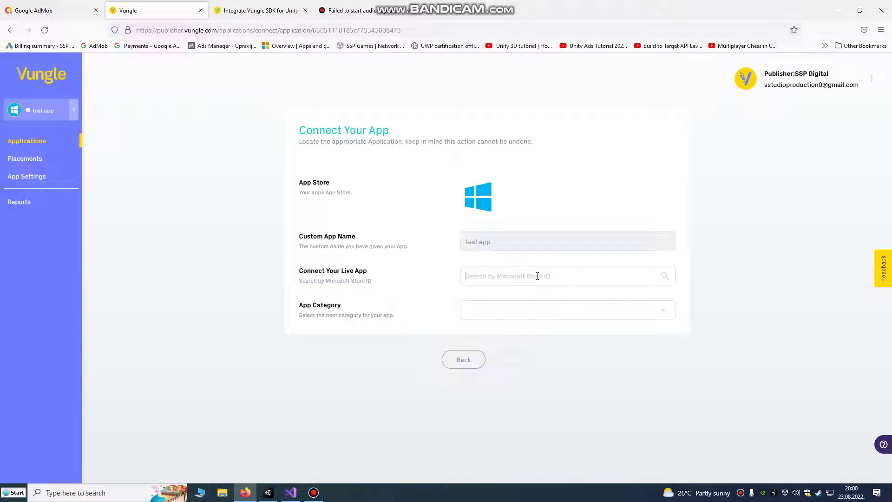
{"action": "left_click_drag", "start_coordinate": [313, 30], "coordinate": [424, 26]}
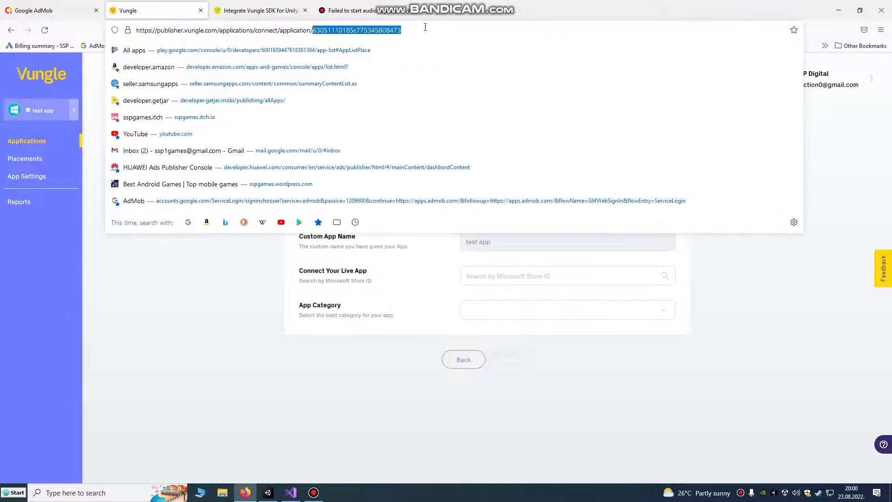
{"action": "left_click", "coordinate": [216, 359]}
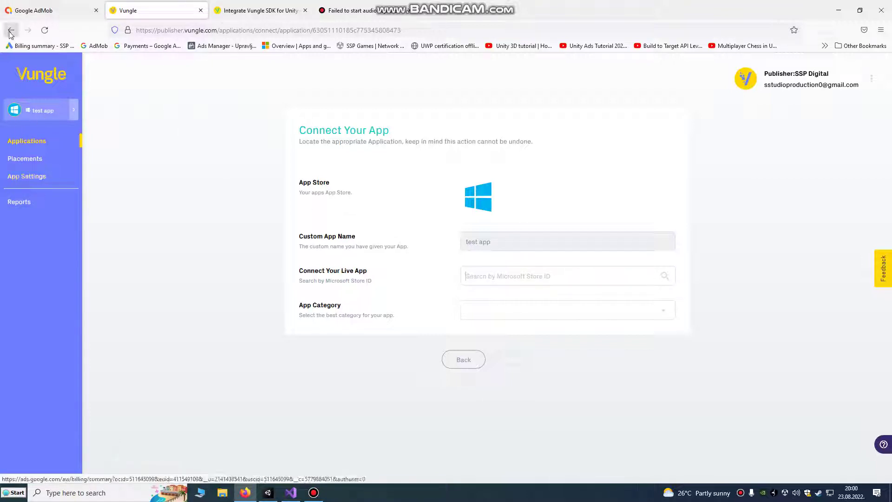
- Switch from the test app to the overview of the SpaceShooterAlienAttack application
{"action": "left_click", "coordinate": [33, 110]}
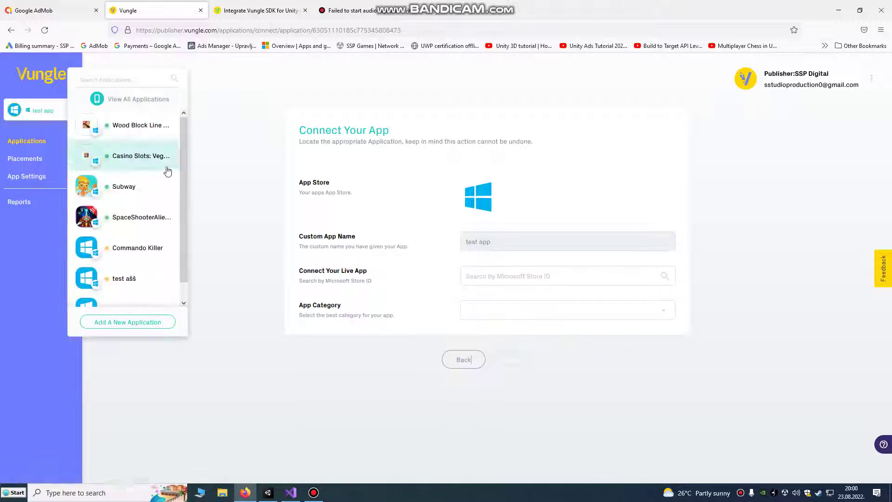
{"action": "left_click", "coordinate": [136, 226]}
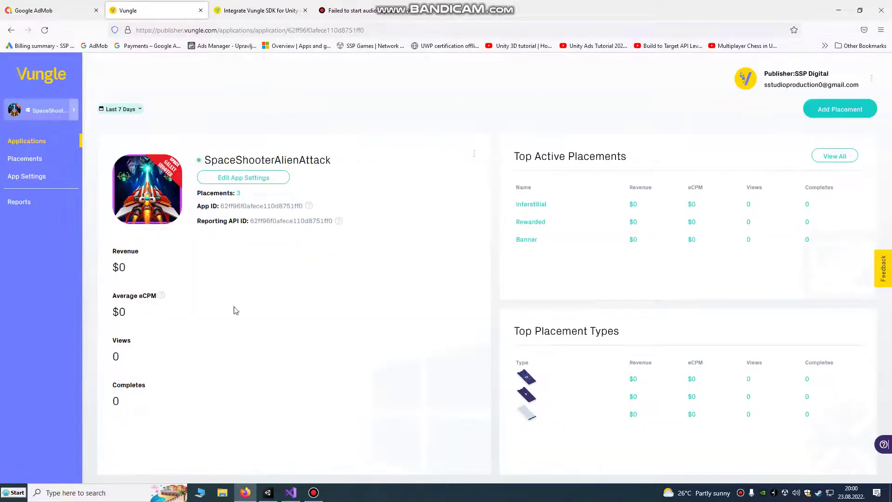
- Switch to the Unity editor, open the Menu scene and save the changes to the Logo scene
{"action": "left_click", "coordinate": [268, 492]}
{"action": "scroll", "coordinate": [354, 219], "scroll_direction": "down", "scroll_amount": 5}
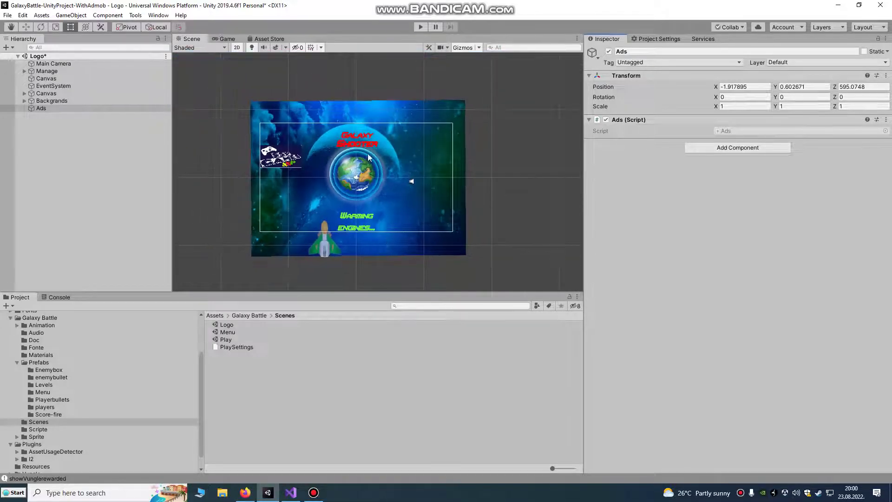
{"action": "scroll", "coordinate": [335, 207], "scroll_direction": "up", "scroll_amount": 2}
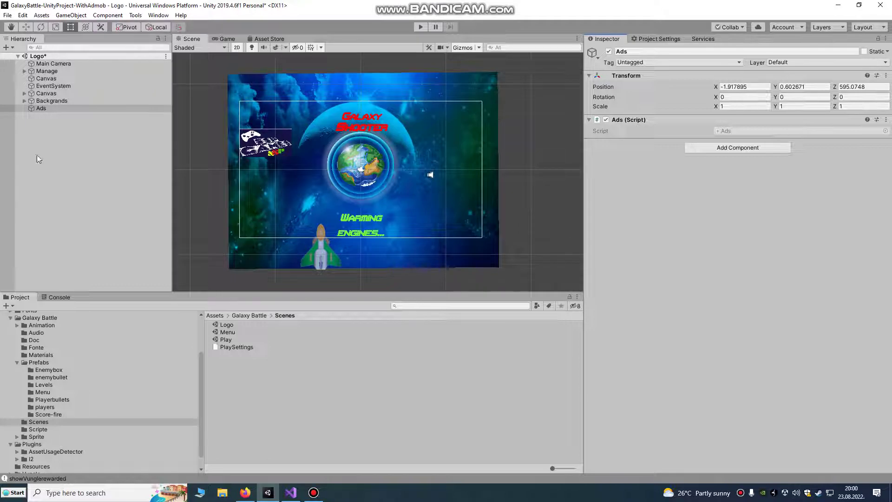
{"action": "double_click", "coordinate": [40, 94]}
{"action": "double_click", "coordinate": [226, 333]}
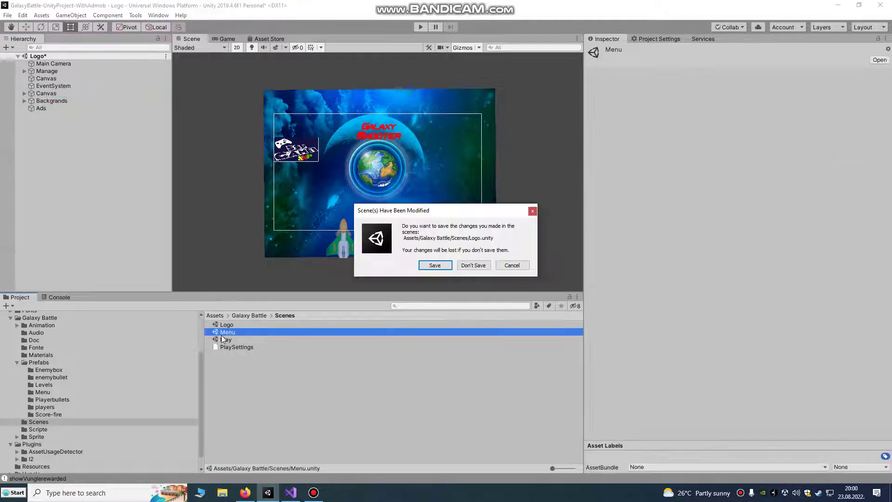
{"action": "left_click", "coordinate": [435, 265]}
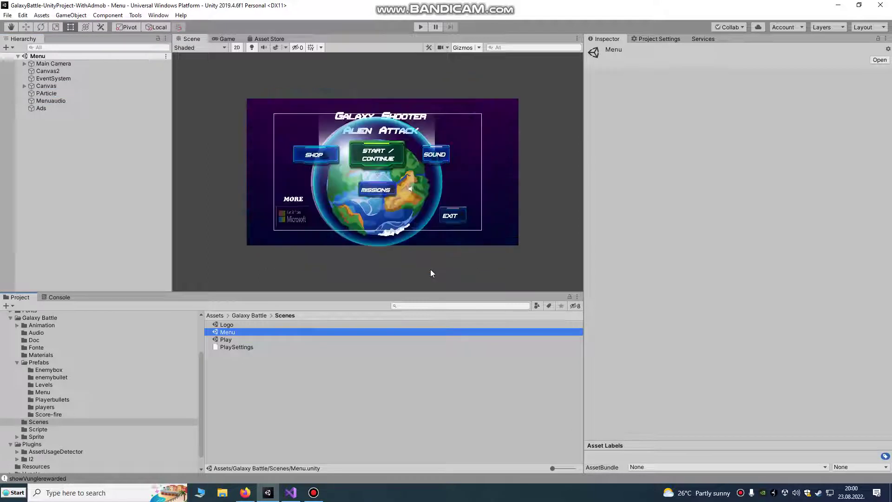
- Rename the Ads object in the Menu scene to AdManager and check its attached Ads script component
{"action": "left_click", "coordinate": [36, 108]}
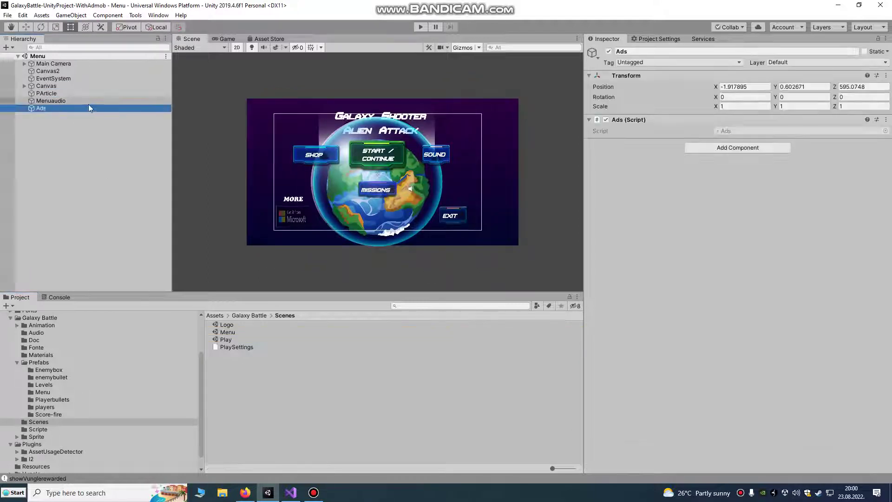
{"action": "right_click", "coordinate": [46, 108]}
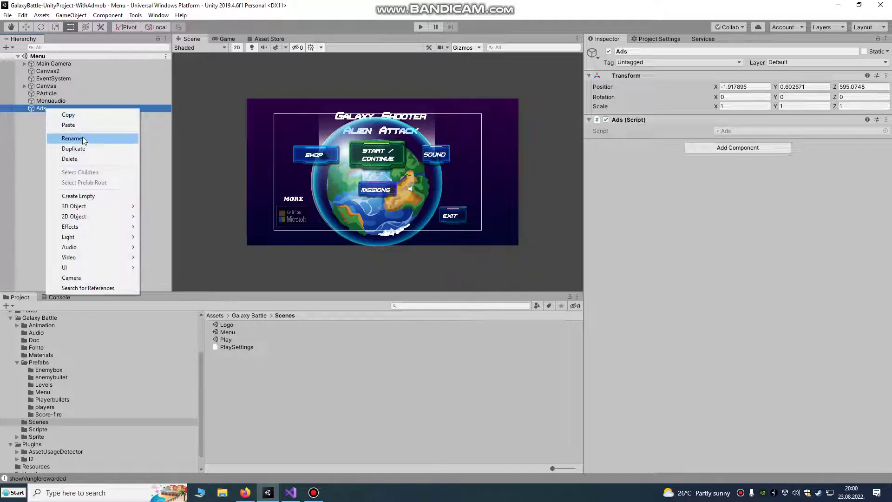
{"action": "left_click", "coordinate": [83, 138]}
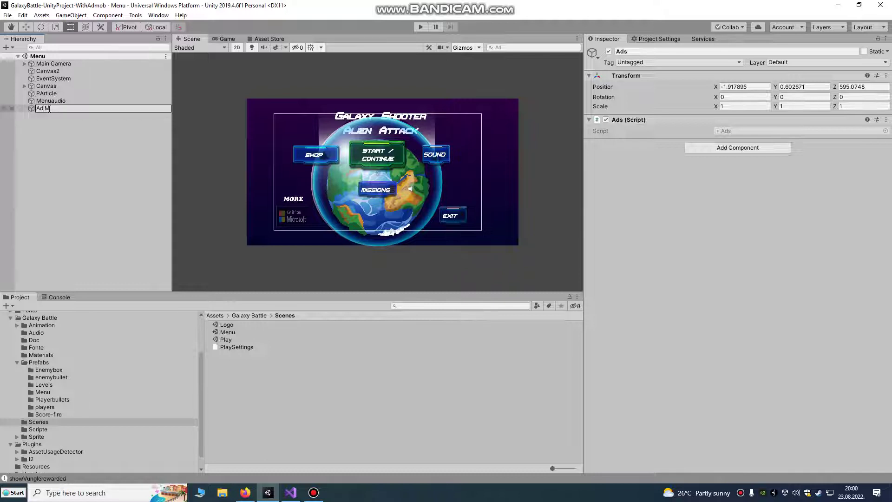
{"action": "type", "text": "AdManager"}
{"action": "key", "text": "Return"}
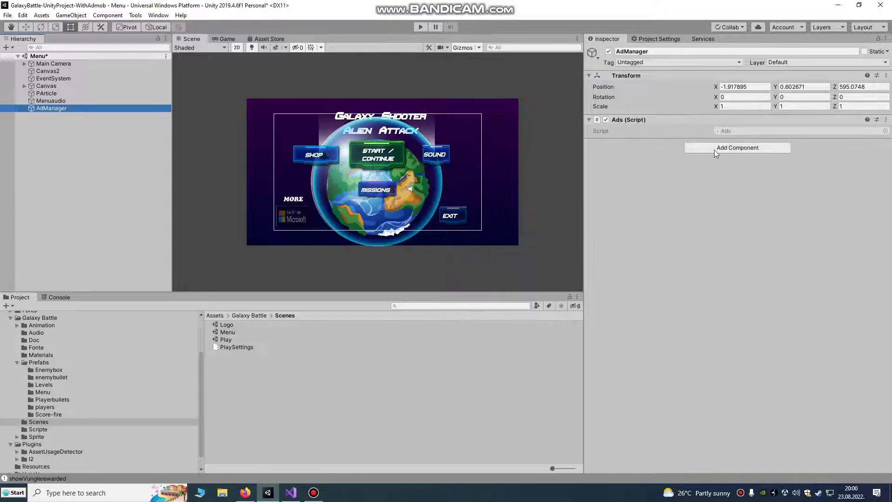
{"action": "left_click", "coordinate": [714, 147]}
{"action": "left_click", "coordinate": [622, 122]}
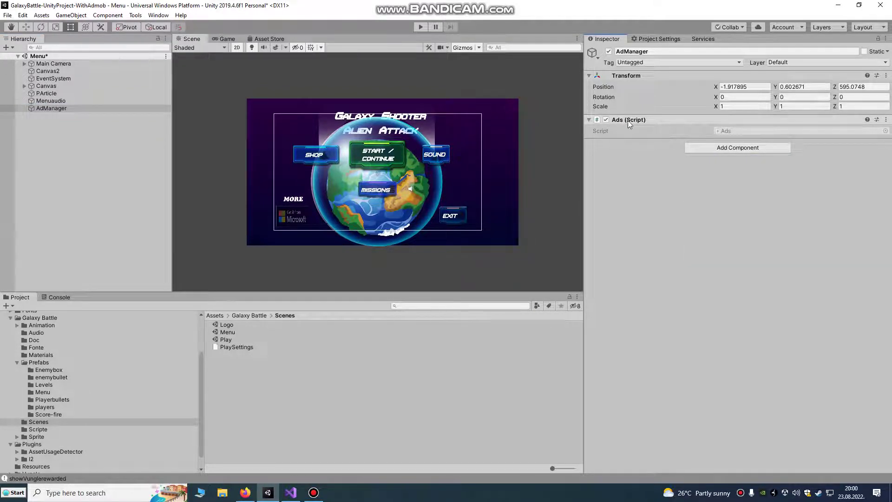
- Assign AdManager to the second On Click event of the Playbutton and set its function to Ads.InterstitialShow
{"action": "scroll", "coordinate": [389, 210], "scroll_direction": "up", "scroll_amount": 2}
{"action": "left_click", "coordinate": [389, 147]}
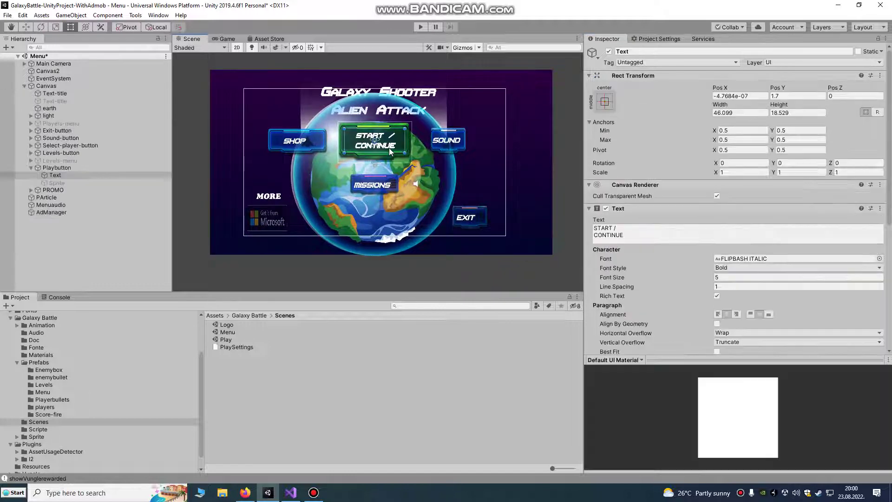
{"action": "left_click", "coordinate": [57, 168]}
{"action": "scroll", "coordinate": [674, 192], "scroll_direction": "down", "scroll_amount": 10}
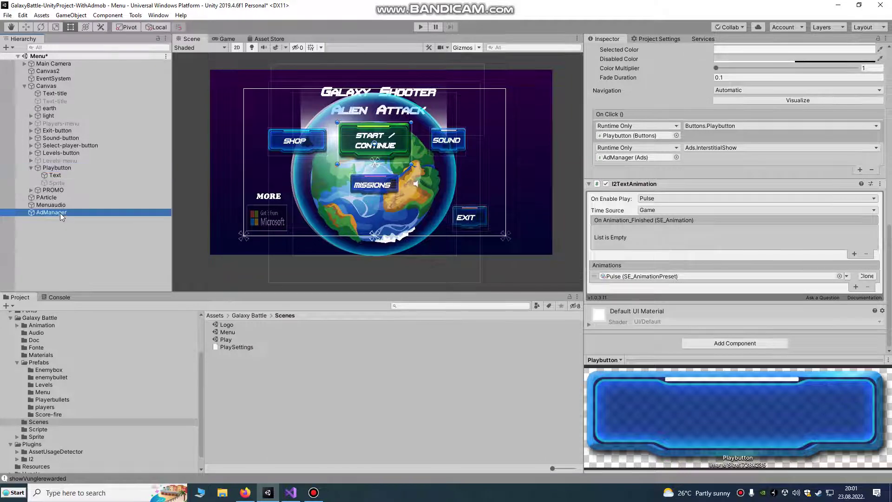
{"action": "left_click_drag", "start_coordinate": [60, 213], "coordinate": [636, 157]}
{"action": "left_click", "coordinate": [724, 148]}
{"action": "mouse_move", "coordinate": [718, 197]}
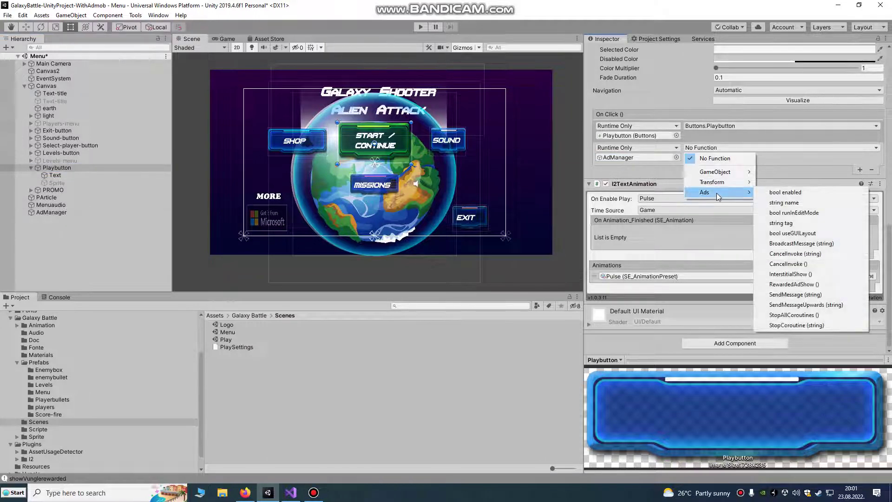
{"action": "left_click", "coordinate": [799, 274]}
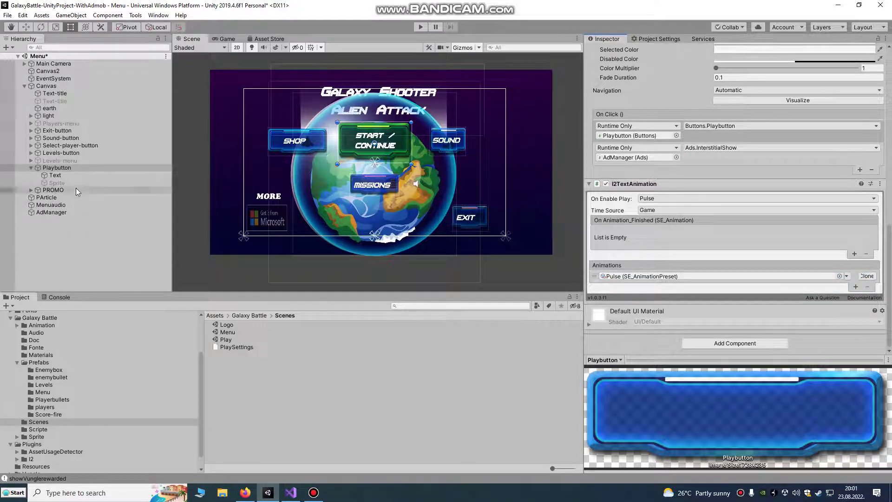
{"action": "scroll", "coordinate": [56, 380], "scroll_direction": "up", "scroll_amount": 3}
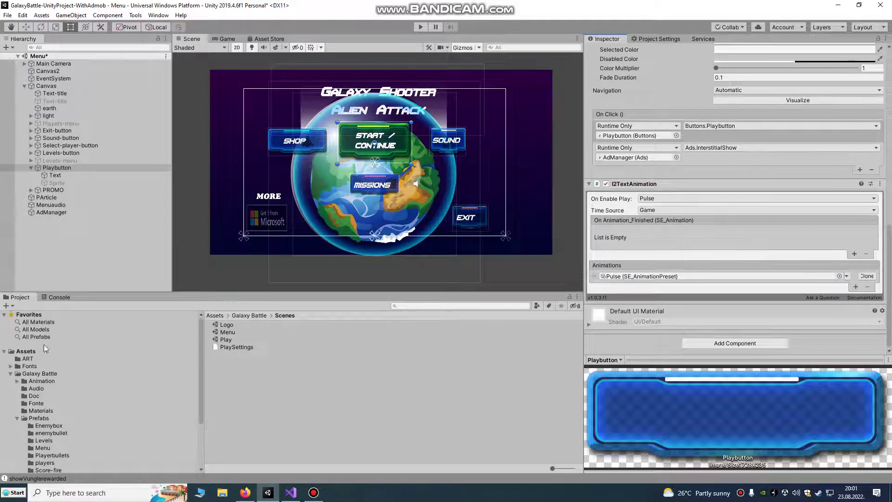
- Open the Ads script from the project's ART folder in Visual Studio
{"action": "left_click", "coordinate": [30, 352]}
{"action": "left_click", "coordinate": [27, 358]}
{"action": "double_click", "coordinate": [227, 346]}
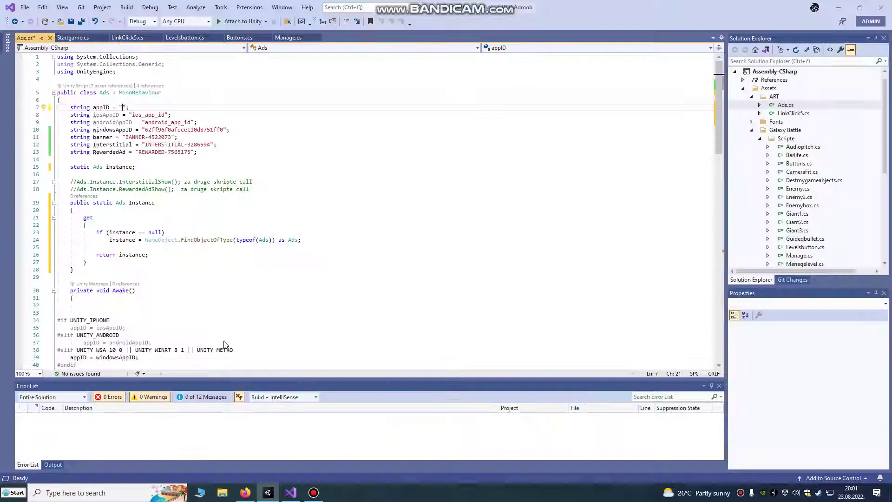
- Replace the windowsAppID string in Ads.cs with the App ID copied from the SpaceShooterAlienAttack overview in the Vungle dashboard, without a trailing space
{"action": "left_click", "coordinate": [145, 130]}
{"action": "left_click_drag", "start_coordinate": [145, 131], "coordinate": [222, 127]}
{"action": "left_click", "coordinate": [245, 492]}
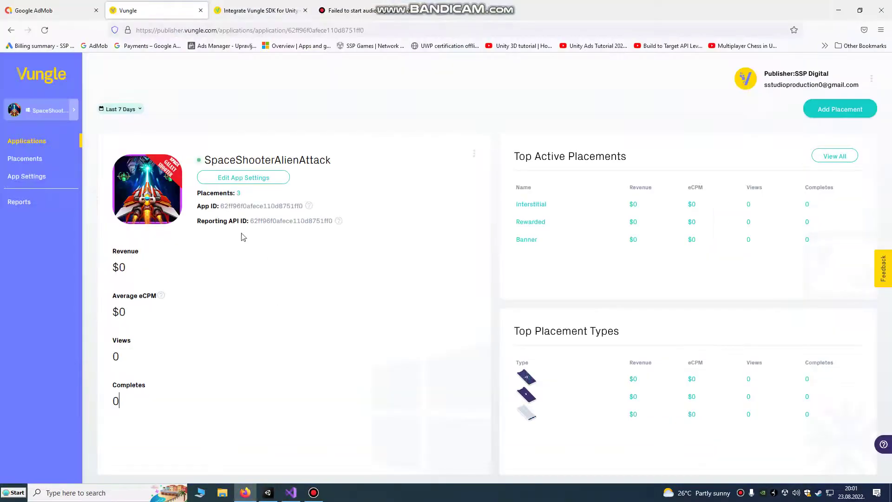
{"action": "left_click_drag", "start_coordinate": [221, 206], "coordinate": [305, 206]}
{"action": "key", "text": "ctrl+c"}
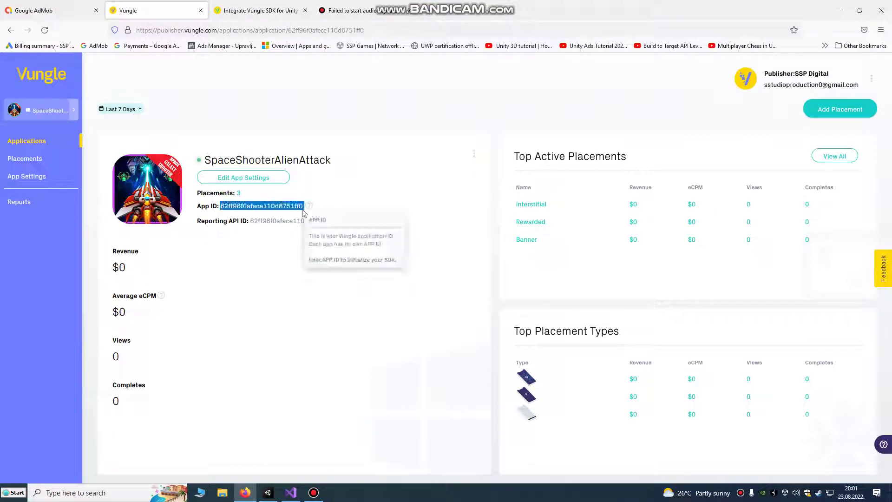
{"action": "left_click", "coordinate": [291, 492]}
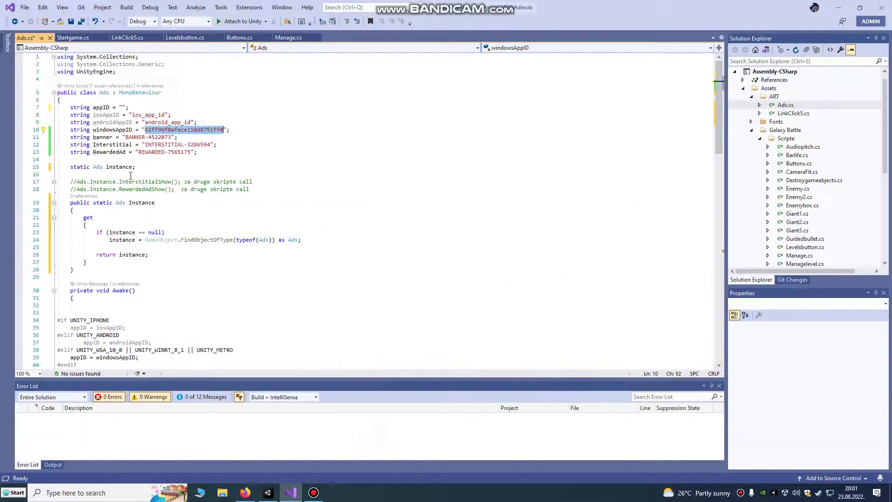
{"action": "left_click_drag", "start_coordinate": [145, 129], "coordinate": [224, 130]}
{"action": "key", "text": "ctrl+v"}
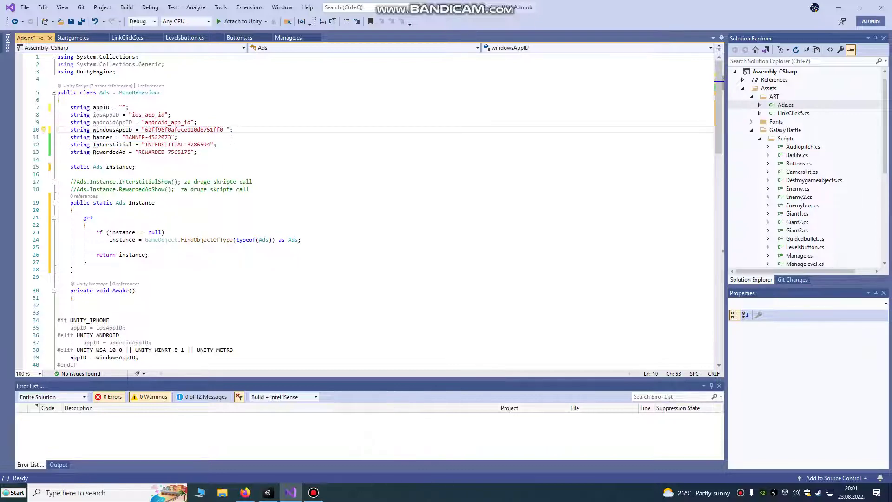
{"action": "key", "text": "BackSpace"}
- Compare the banner, Interstitial and RewardedAd strings in Ads.cs with the placement reference IDs in the Vungle dashboard
{"action": "scroll", "coordinate": [212, 154], "scroll_direction": "down", "scroll_amount": 1}
{"action": "left_click", "coordinate": [245, 492]}
{"action": "left_click", "coordinate": [534, 208]}
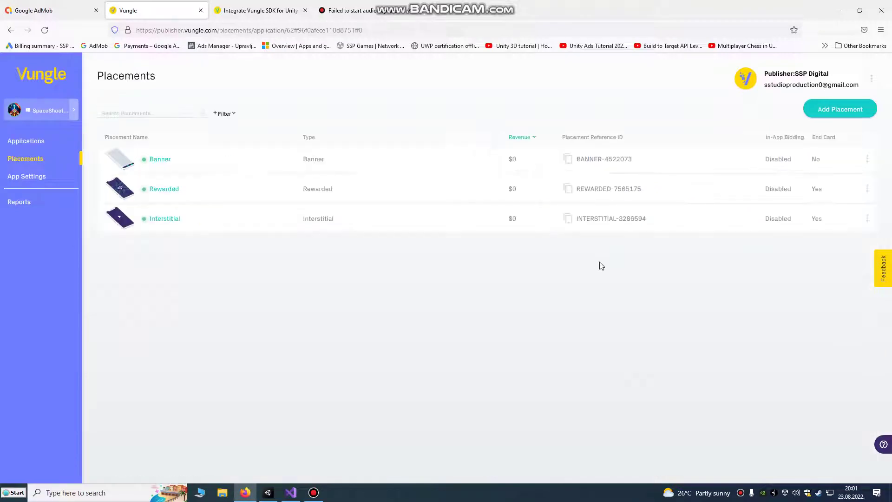
{"action": "left_click", "coordinate": [567, 159]}
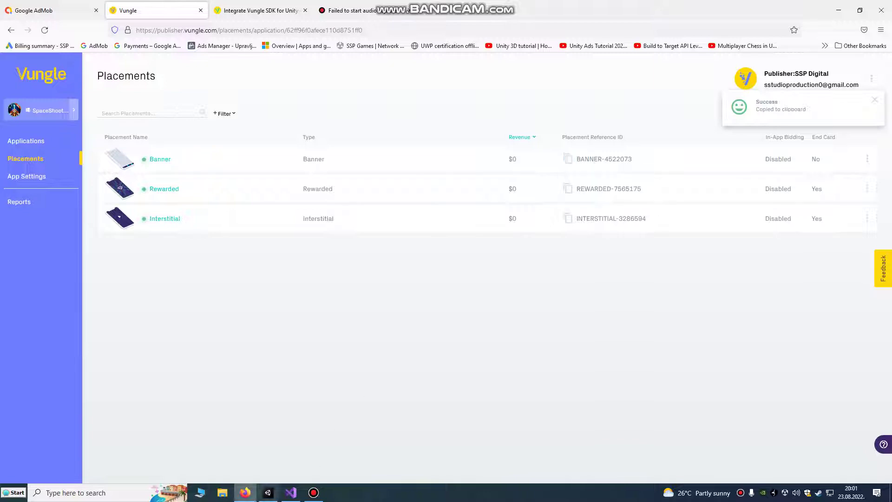
{"action": "left_click", "coordinate": [290, 493]}
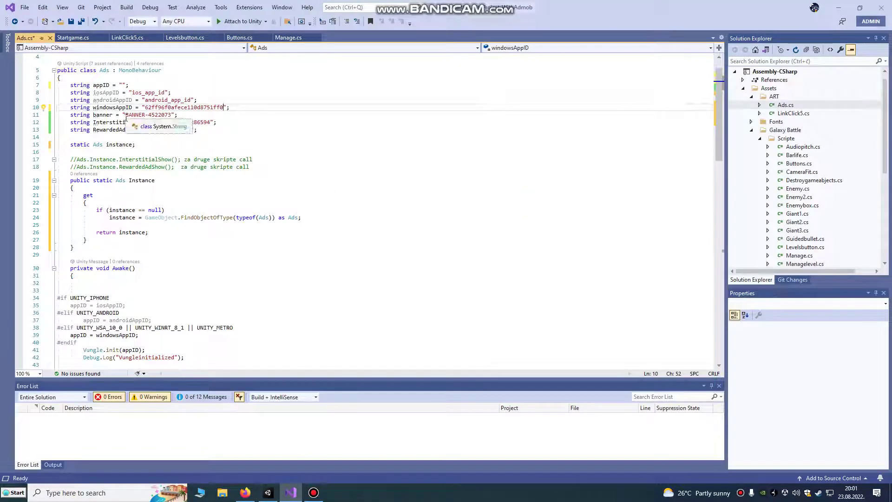
{"action": "left_click_drag", "start_coordinate": [124, 114], "coordinate": [215, 123]}
{"action": "left_click", "coordinate": [144, 123]}
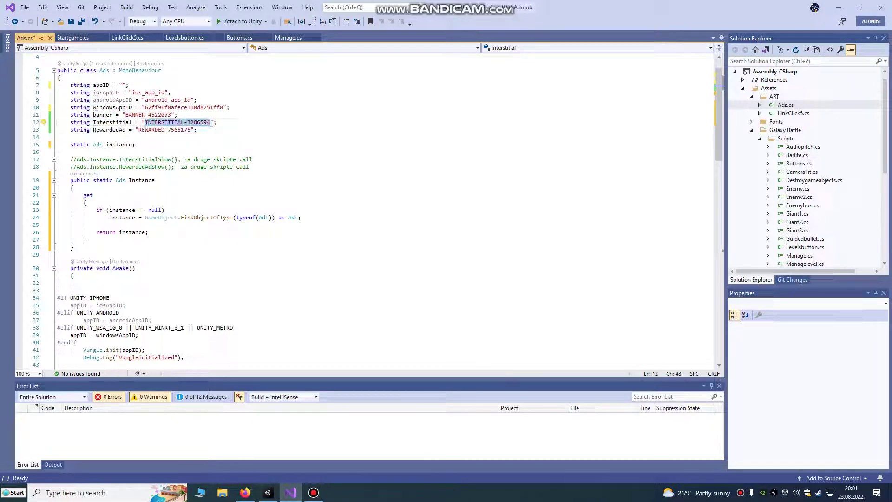
{"action": "left_click_drag", "start_coordinate": [138, 130], "coordinate": [191, 129]}
{"action": "left_click", "coordinate": [245, 493]}
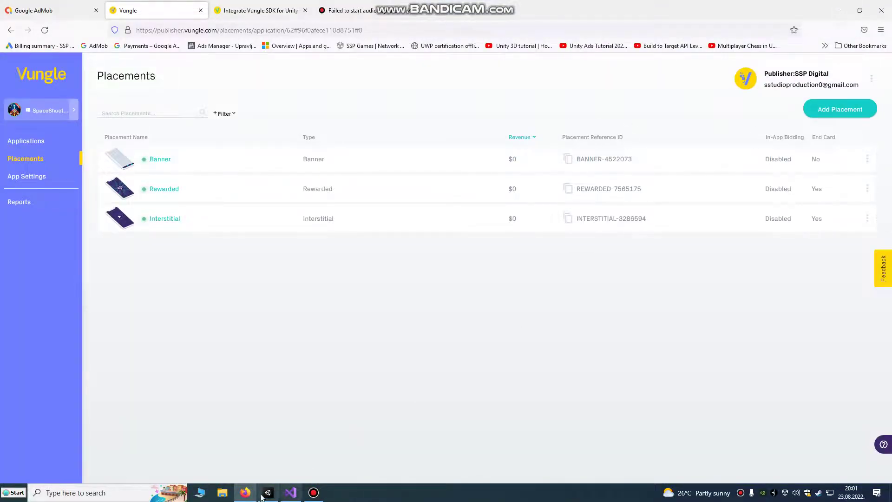
{"action": "left_click", "coordinate": [290, 493]}
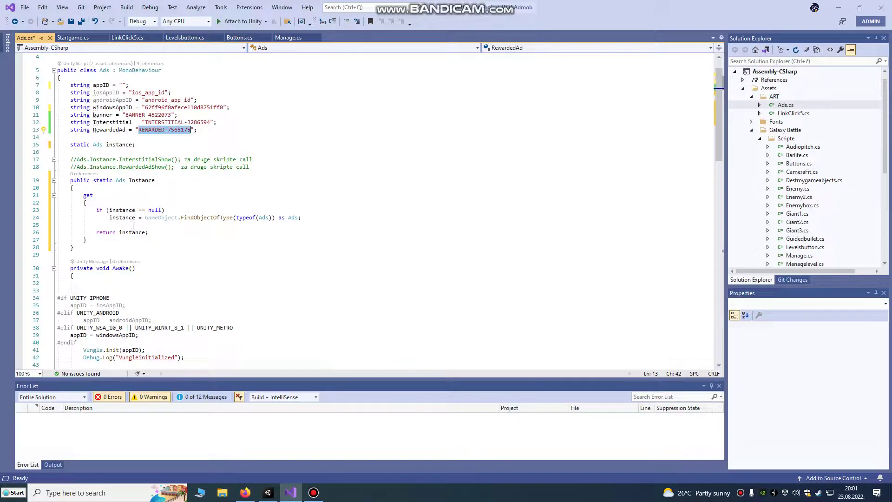
- Try inserting the Ads.Instance.InterstitialShow(); call from Ads.cs at the start of Exitlevelsmenu() in Levelsbutton.cs and remove it again
{"action": "left_click_drag", "start_coordinate": [78, 160], "coordinate": [174, 157]}
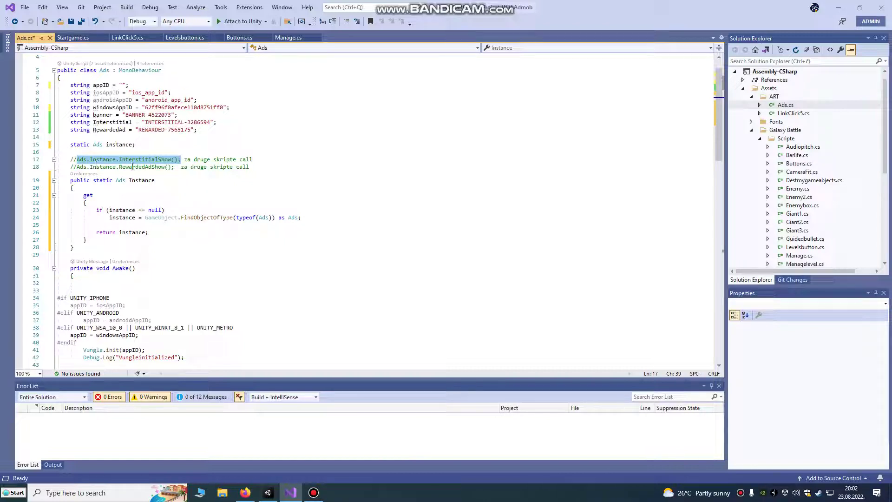
{"action": "left_click", "coordinate": [185, 37]}
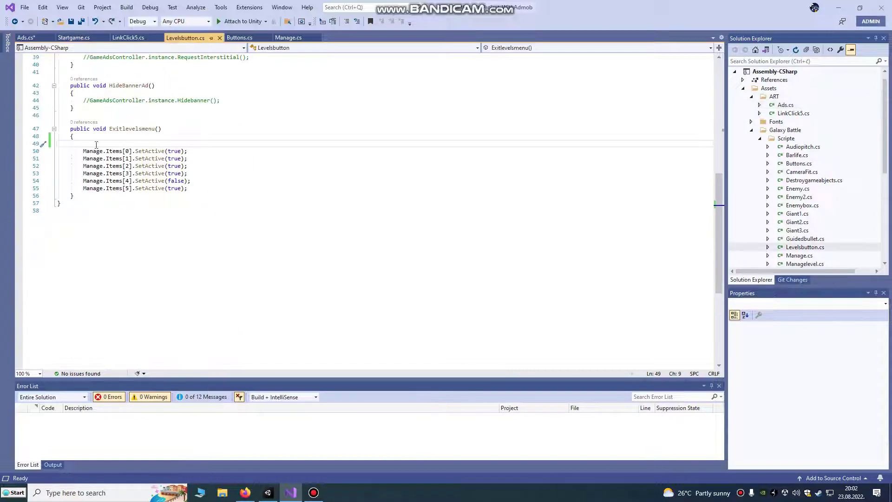
{"action": "key", "text": "ctrl+v"}
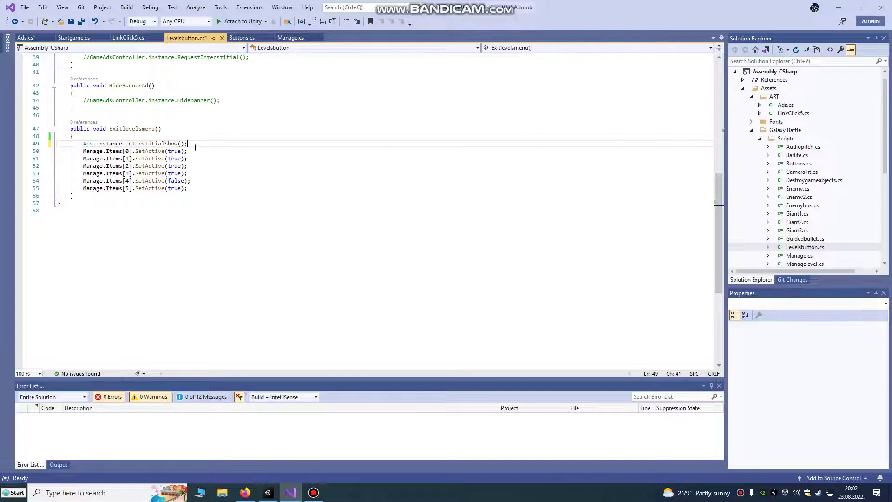
{"action": "key", "text": "Return"}
{"action": "left_click_drag", "start_coordinate": [109, 129], "coordinate": [162, 129]}
{"action": "scroll", "coordinate": [164, 162], "scroll_direction": "up", "scroll_amount": 1}
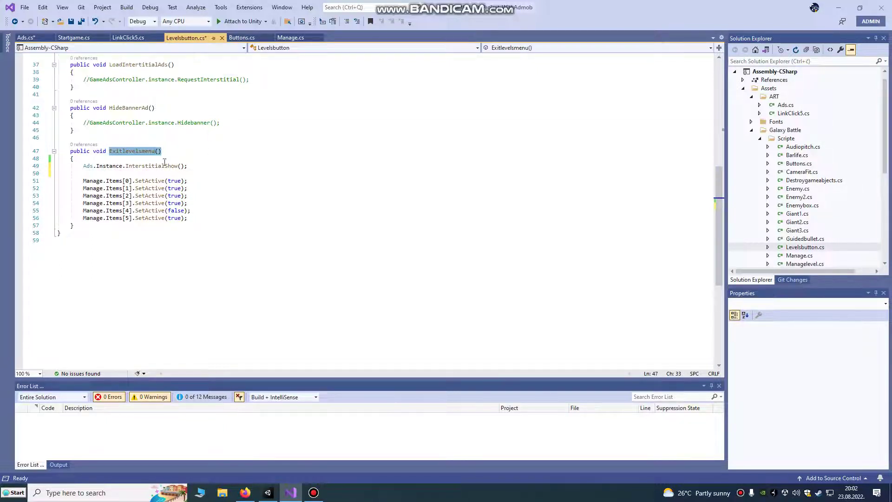
{"action": "left_click_drag", "start_coordinate": [81, 166], "coordinate": [200, 168]}
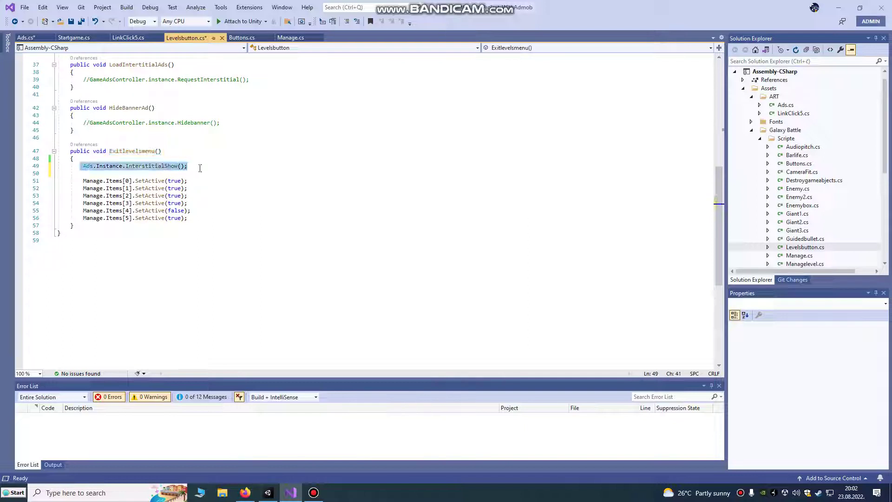
{"action": "key", "text": "Delete"}
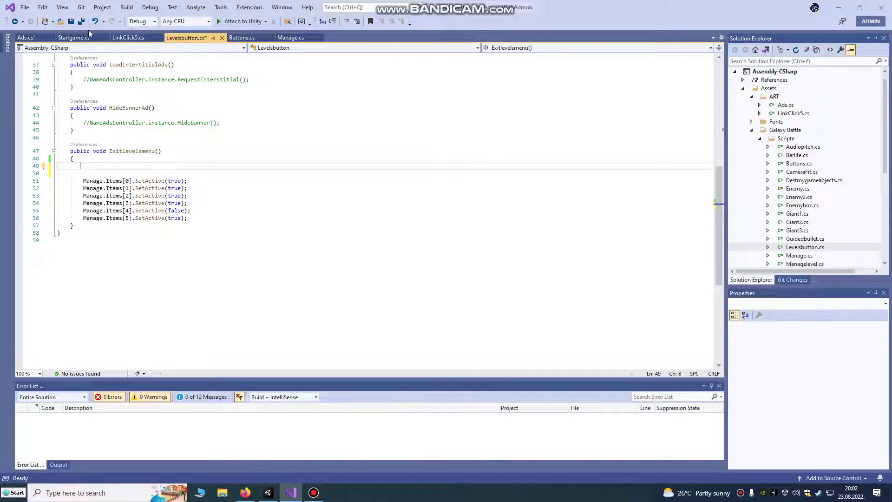
- Examine the Instance property, the commented RewardedAdShow call, and the Vungle initialization and showBanner code in Ads.cs
{"action": "left_click", "coordinate": [26, 38]}
{"action": "left_click_drag", "start_coordinate": [67, 181], "coordinate": [231, 246]}
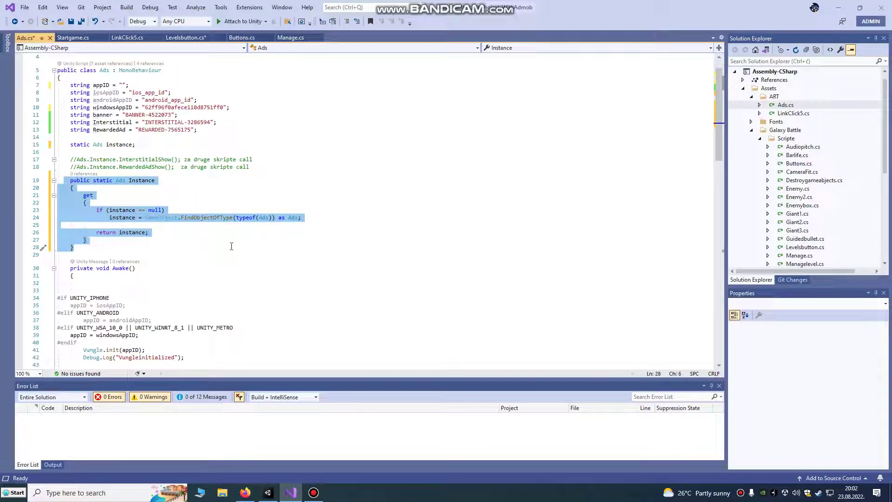
{"action": "left_click_drag", "start_coordinate": [176, 168], "coordinate": [80, 172]}
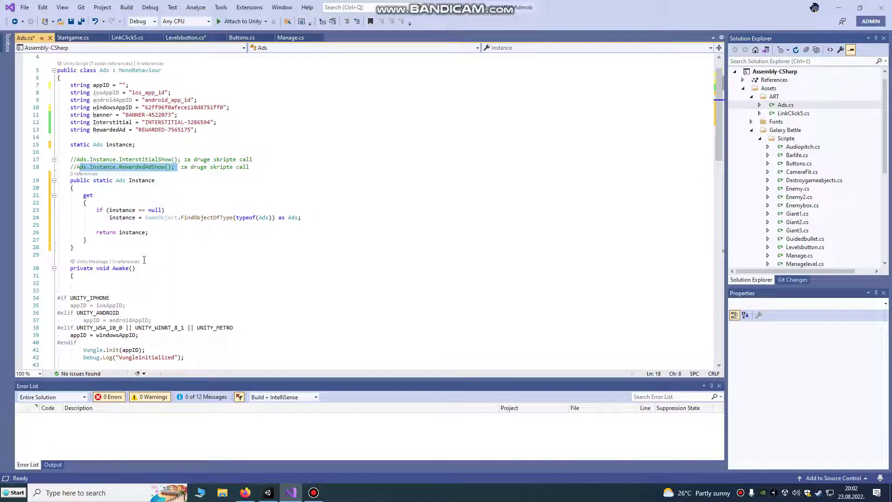
{"action": "scroll", "coordinate": [144, 260], "scroll_direction": "down", "scroll_amount": 3}
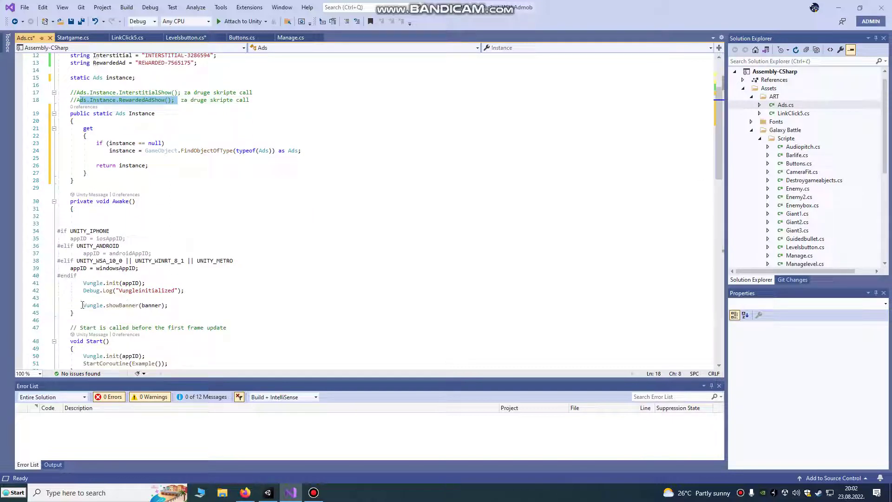
{"action": "left_click_drag", "start_coordinate": [82, 305], "coordinate": [190, 305]}
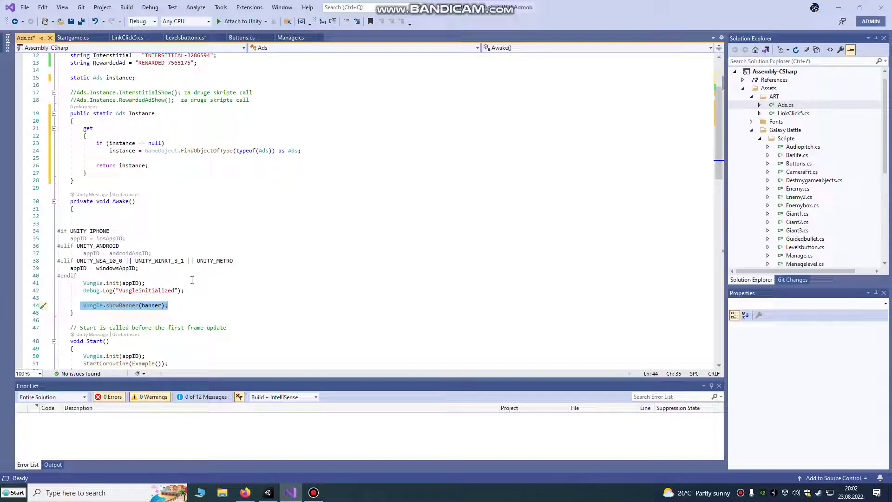
{"action": "left_click_drag", "start_coordinate": [66, 268], "coordinate": [142, 268]}
{"action": "left_click_drag", "start_coordinate": [84, 284], "coordinate": [193, 289]}
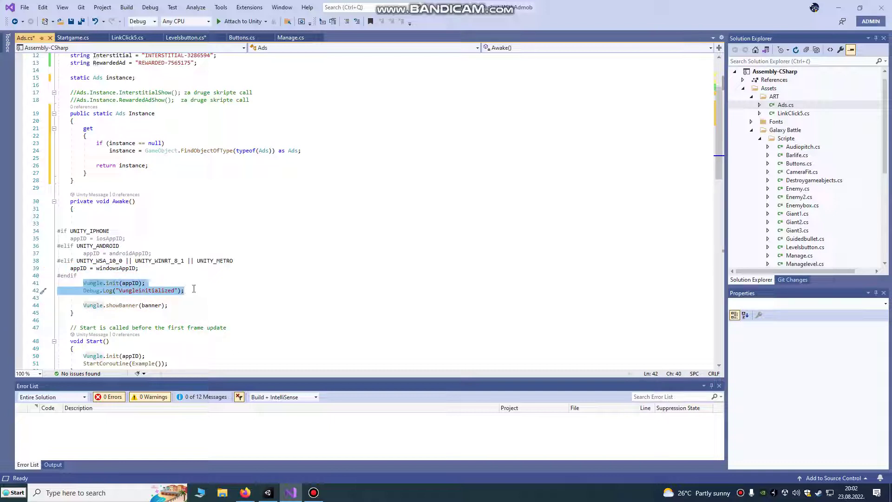
{"action": "scroll", "coordinate": [127, 263], "scroll_direction": "down", "scroll_amount": 2}
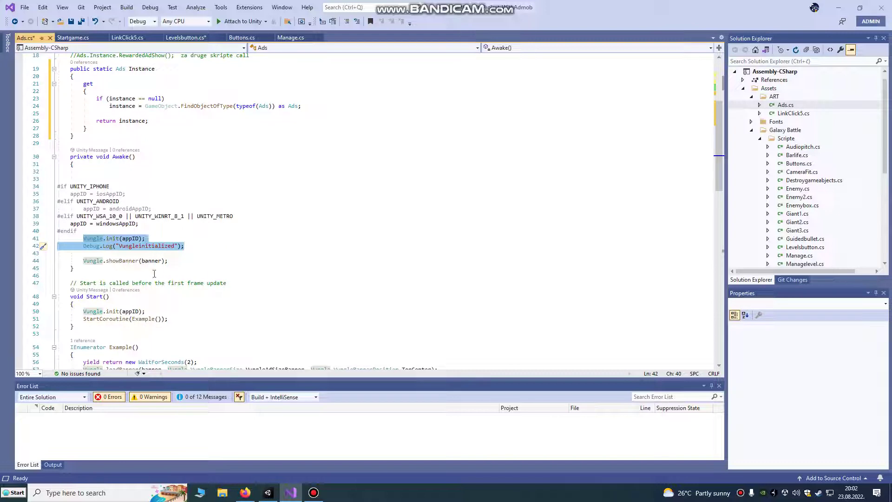
- Try changing the loadBanner position in the Example coroutine to BottomCenter and undo the edit
{"action": "scroll", "coordinate": [186, 267], "scroll_direction": "down", "scroll_amount": 2}
{"action": "left_click", "coordinate": [405, 325]}
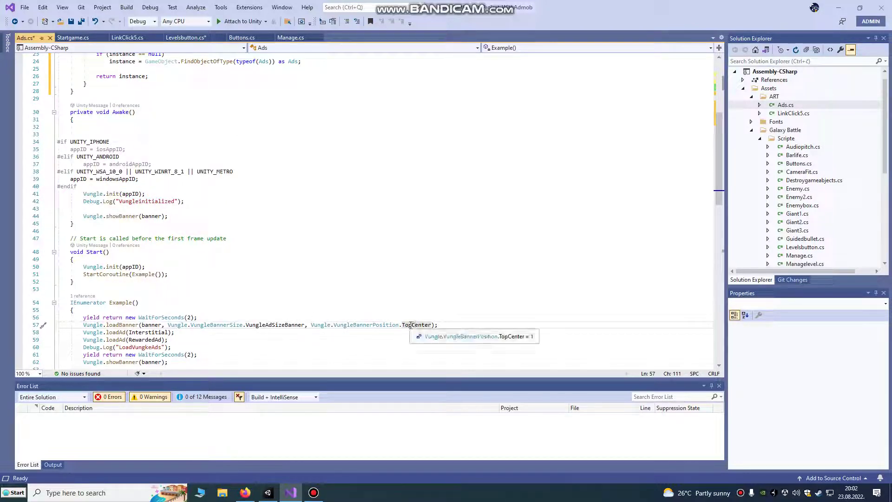
{"action": "left_click", "coordinate": [407, 324]}
{"action": "type", "text": "Bottom"}
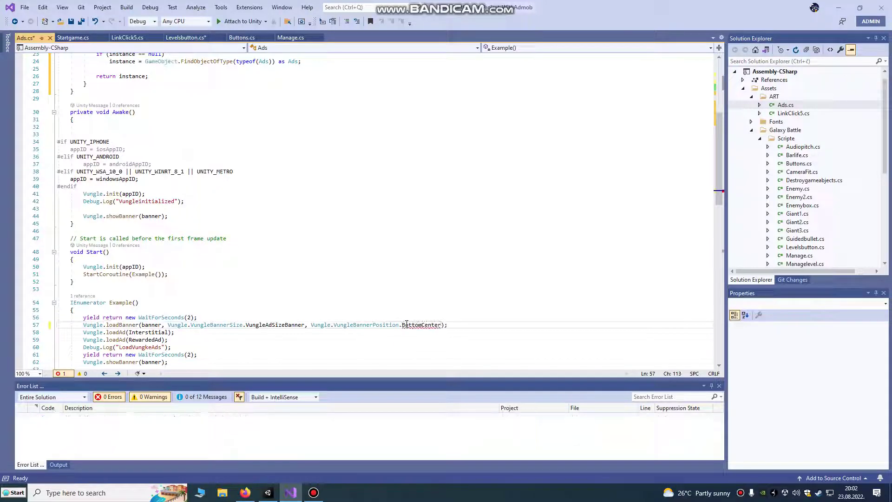
{"action": "left_click", "coordinate": [95, 22]}
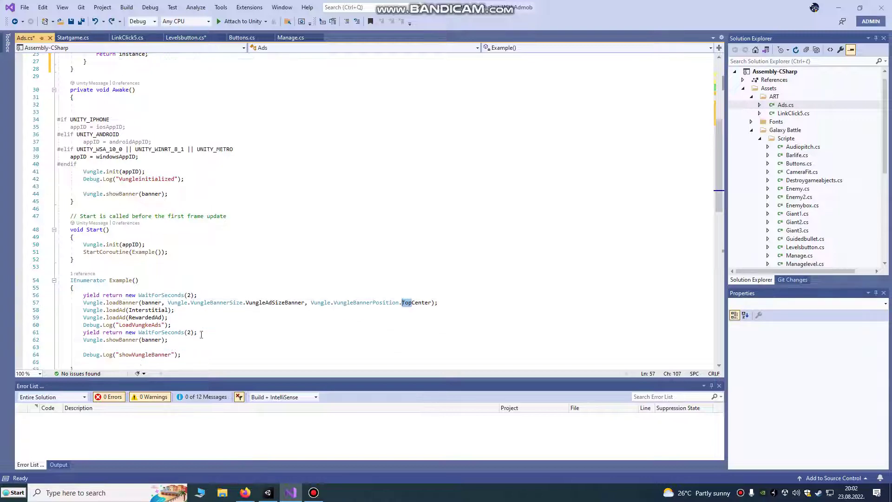
- Save all open scripts and switch to Unity to open the Player settings from the Universal Windows Platform build settings
{"action": "left_click", "coordinate": [82, 22]}
{"action": "left_click", "coordinate": [268, 493]}
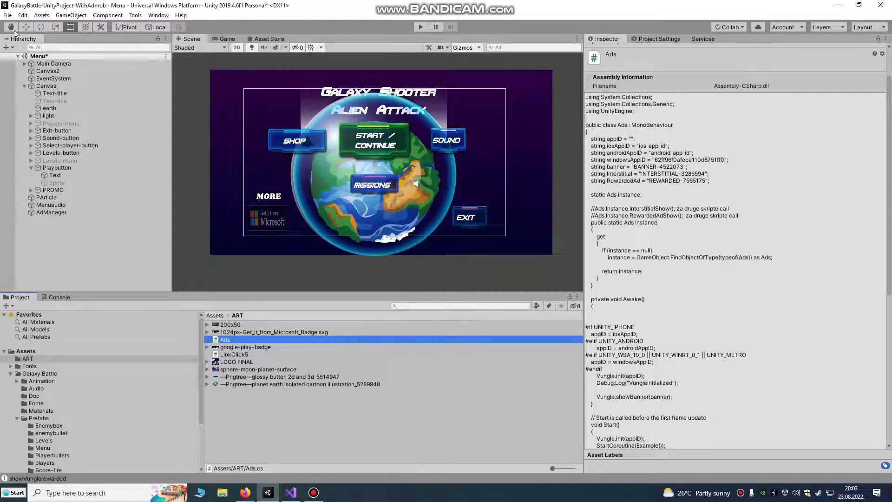
{"action": "left_click", "coordinate": [8, 15]}
{"action": "left_click", "coordinate": [33, 107]}
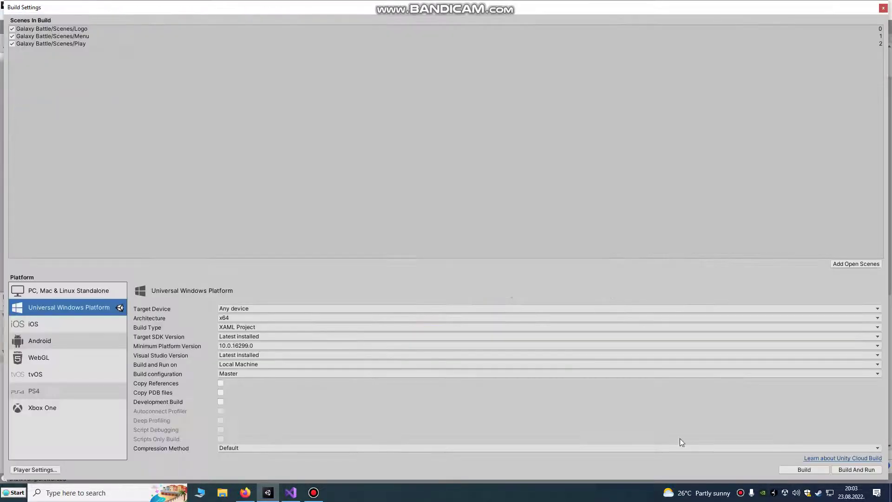
{"action": "left_click", "coordinate": [43, 470]}
{"action": "left_click", "coordinate": [883, 7]}
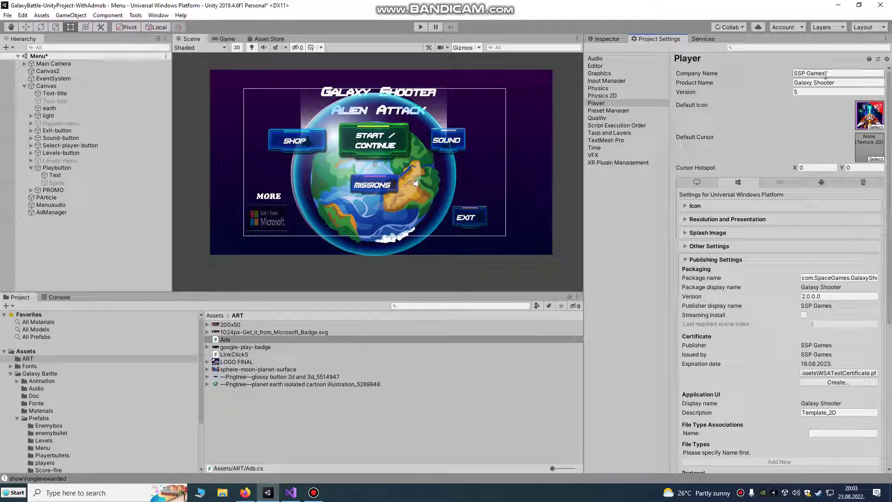
- Review the product name, package version, capabilities and supported device families in the Universal Windows Platform player settings
{"action": "left_click", "coordinate": [793, 83]}
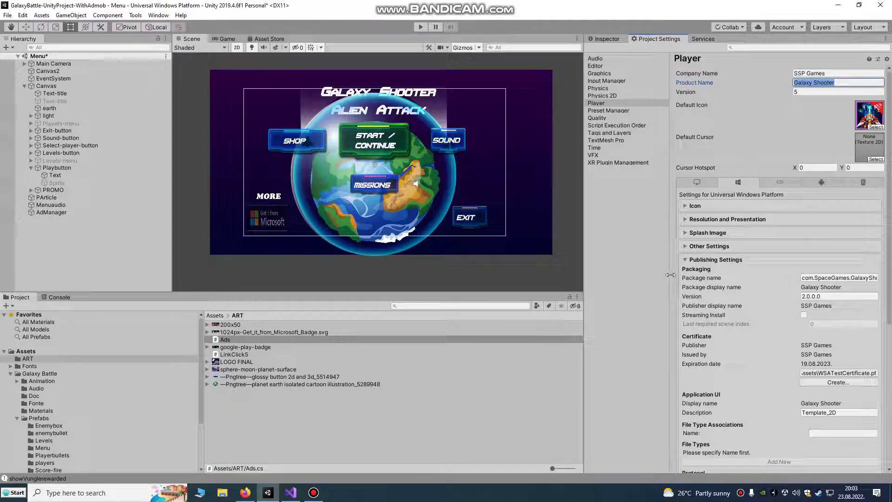
{"action": "left_click_drag", "start_coordinate": [668, 275], "coordinate": [611, 275]}
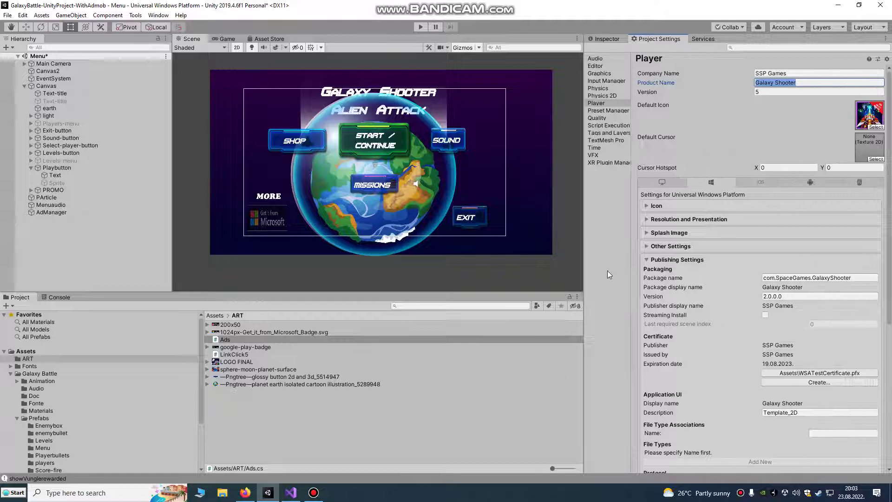
{"action": "left_click", "coordinate": [766, 297]}
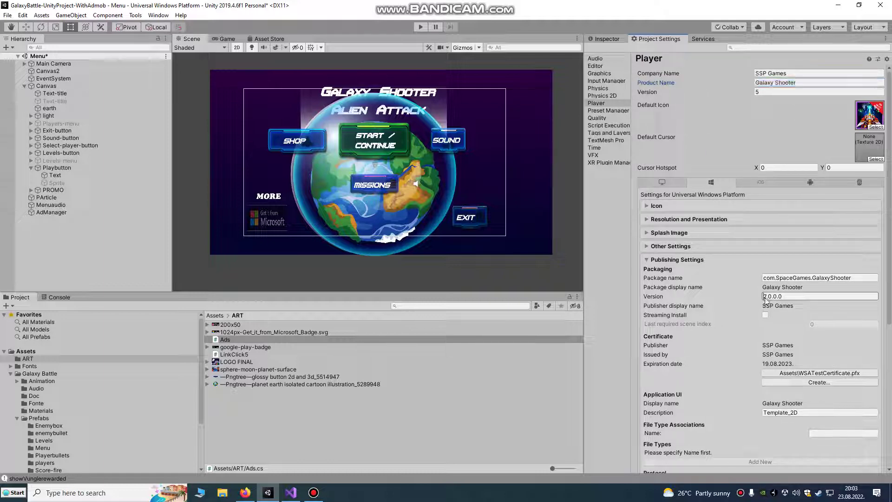
{"action": "scroll", "coordinate": [799, 381], "scroll_direction": "down", "scroll_amount": 5}
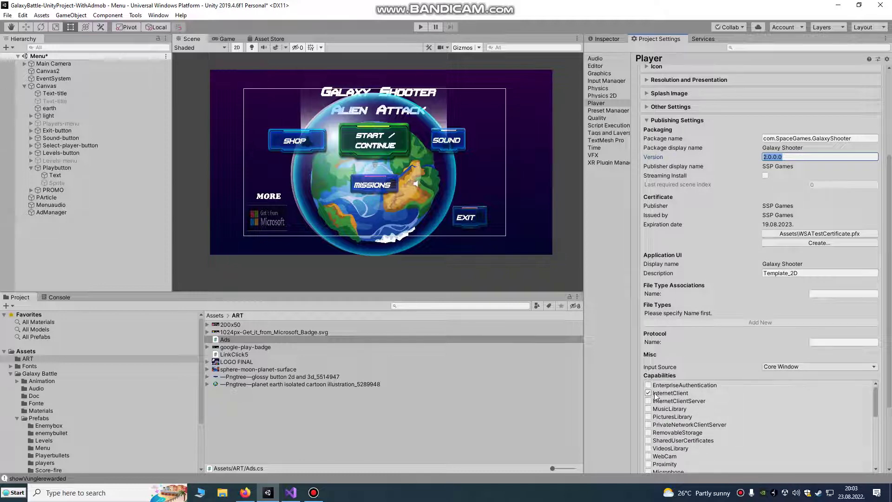
{"action": "scroll", "coordinate": [652, 395], "scroll_direction": "down", "scroll_amount": 5}
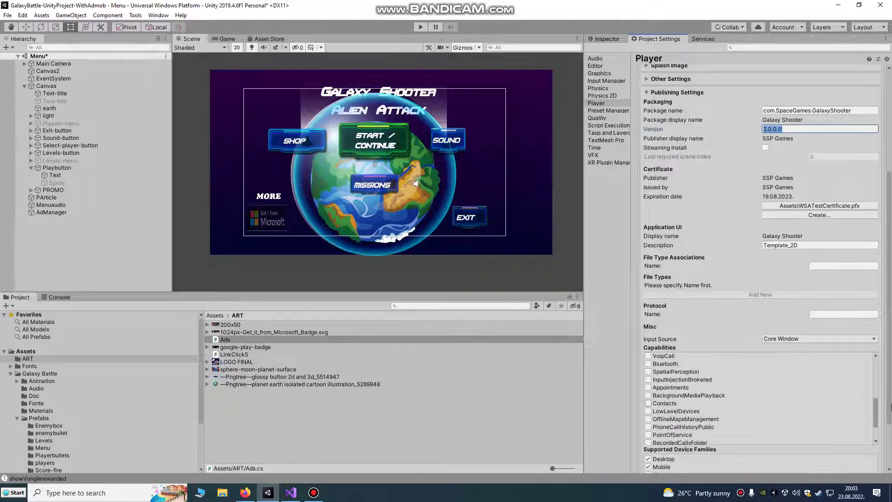
{"action": "scroll", "coordinate": [662, 402], "scroll_direction": "down", "scroll_amount": 3}
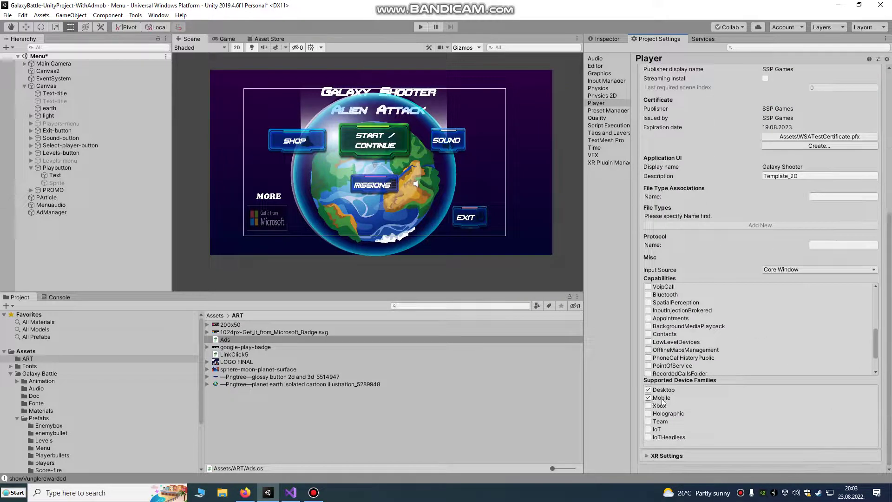
- Check the XR Settings and Publishing Settings sections of the Universal Windows Platform player settings
{"action": "left_click", "coordinate": [650, 456]}
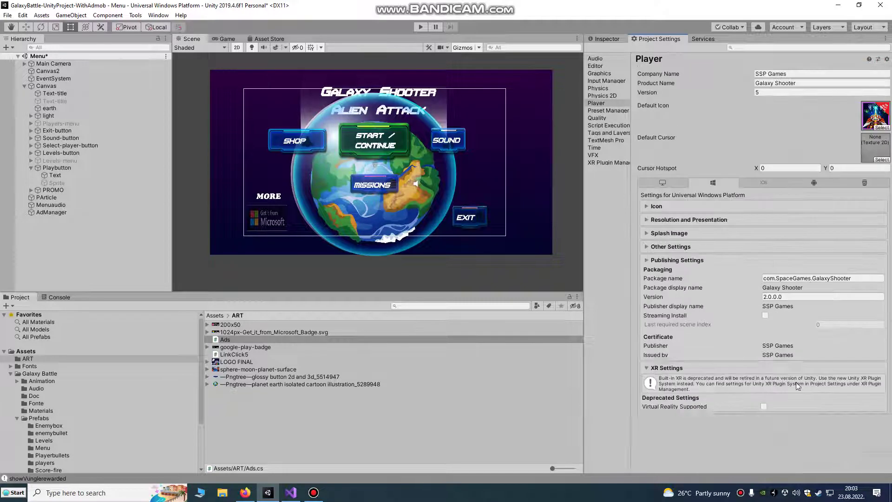
{"action": "left_click", "coordinate": [661, 261]}
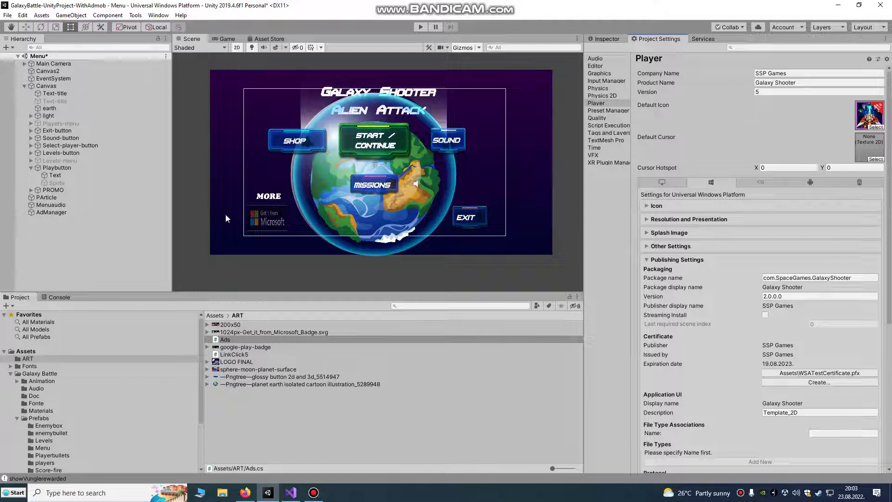
- Run the Menu scene and switch to Visual Studio to check the windowsAppID value in Ads.cs
{"action": "left_click", "coordinate": [420, 27]}
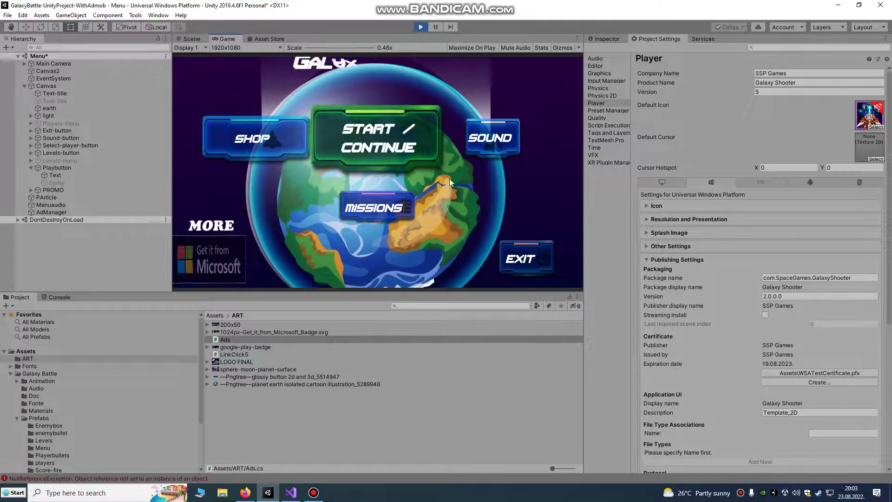
{"action": "left_click", "coordinate": [295, 495]}
{"action": "scroll", "coordinate": [138, 131], "scroll_direction": "up", "scroll_amount": 10}
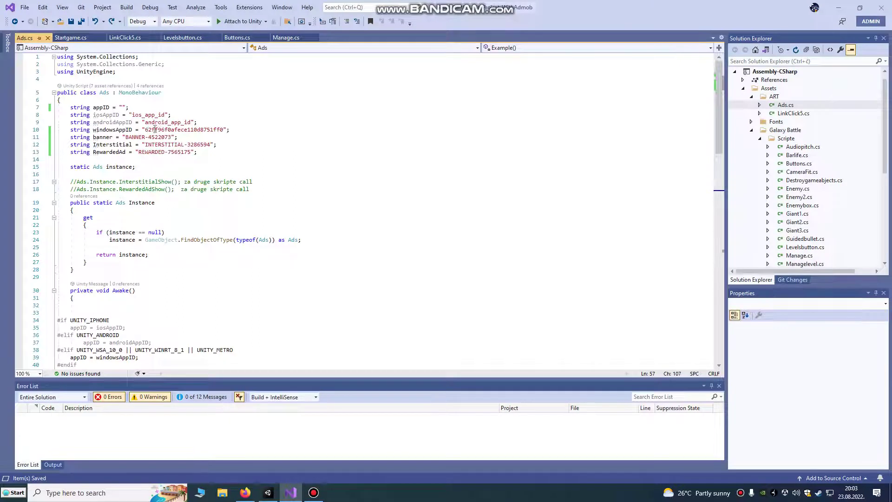
{"action": "left_click_drag", "start_coordinate": [147, 129], "coordinate": [226, 131]}
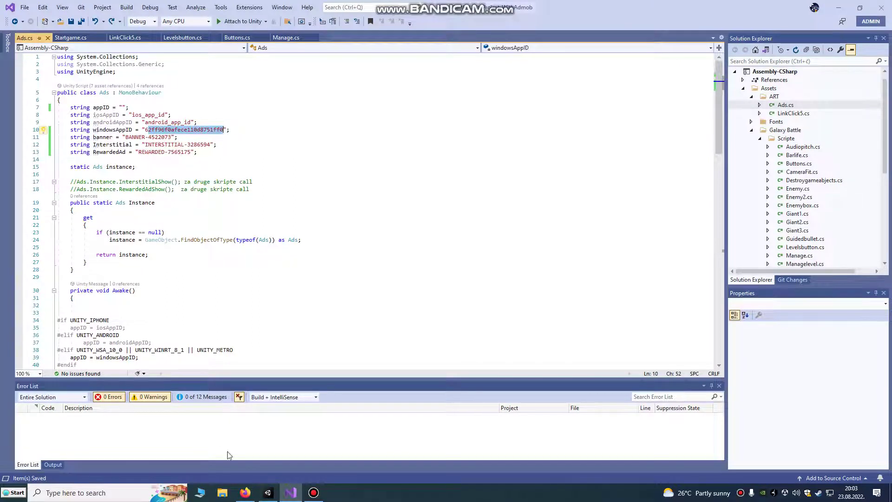
- Switch back to Unity, review the Vungle log messages in the Console and stop the running Menu scene
{"action": "left_click", "coordinate": [268, 492]}
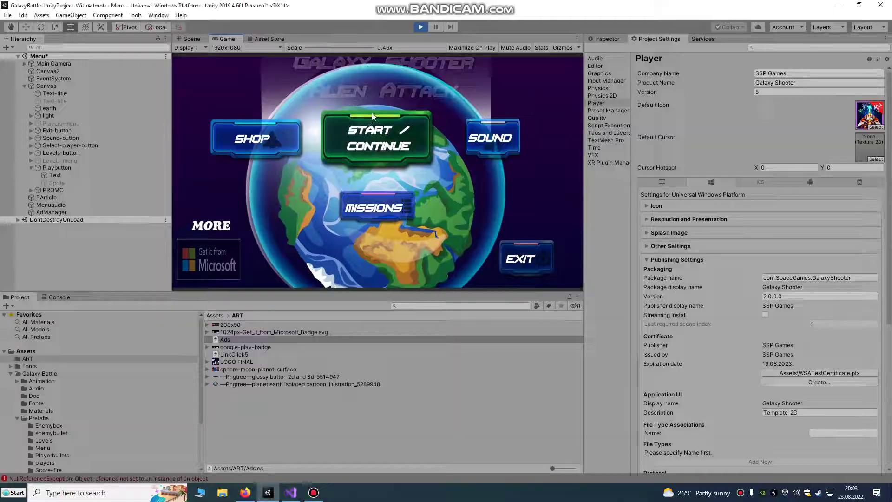
{"action": "left_click", "coordinate": [56, 300]}
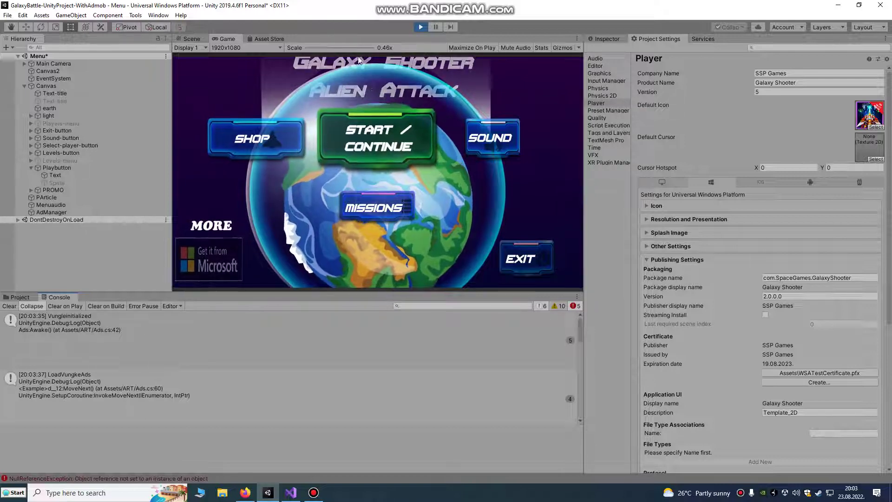
{"action": "left_click", "coordinate": [420, 27]}
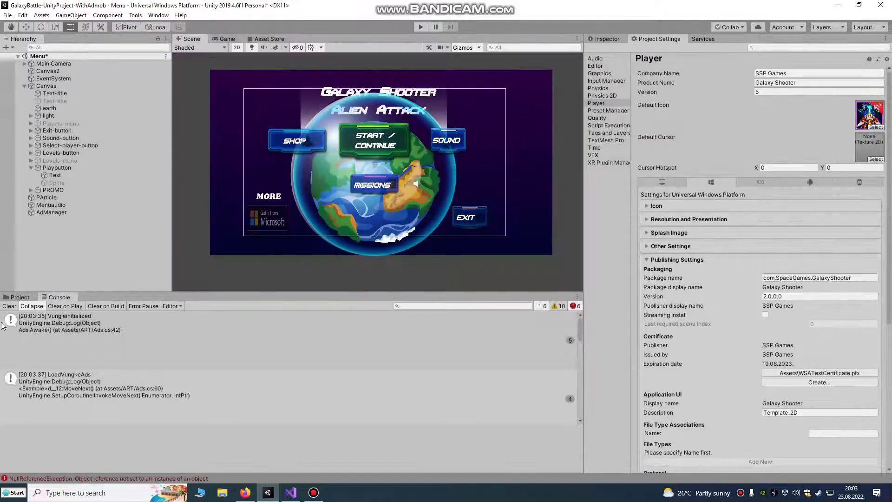
- Open the Logo scene from the Galaxy Battle Scenes folder, saving the changes to the Menu scene
{"action": "left_click", "coordinate": [18, 297]}
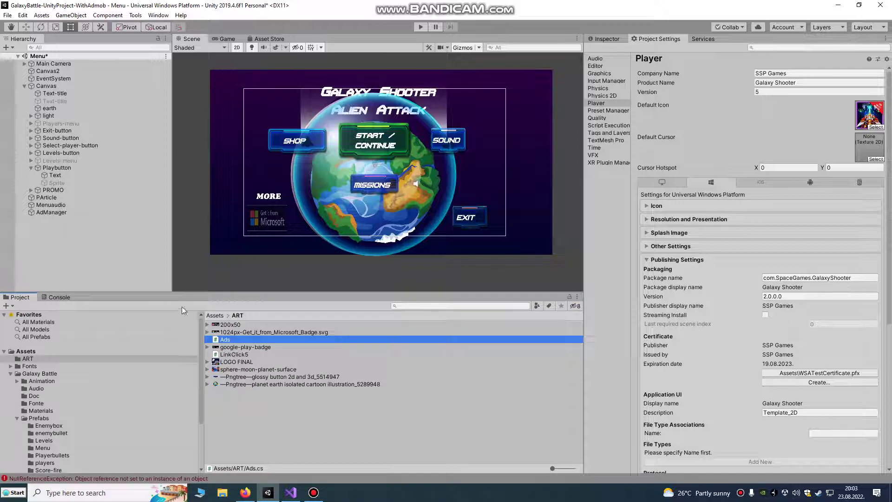
{"action": "scroll", "coordinate": [35, 438], "scroll_direction": "down", "scroll_amount": 3}
{"action": "left_click", "coordinate": [38, 422]}
{"action": "double_click", "coordinate": [221, 324]}
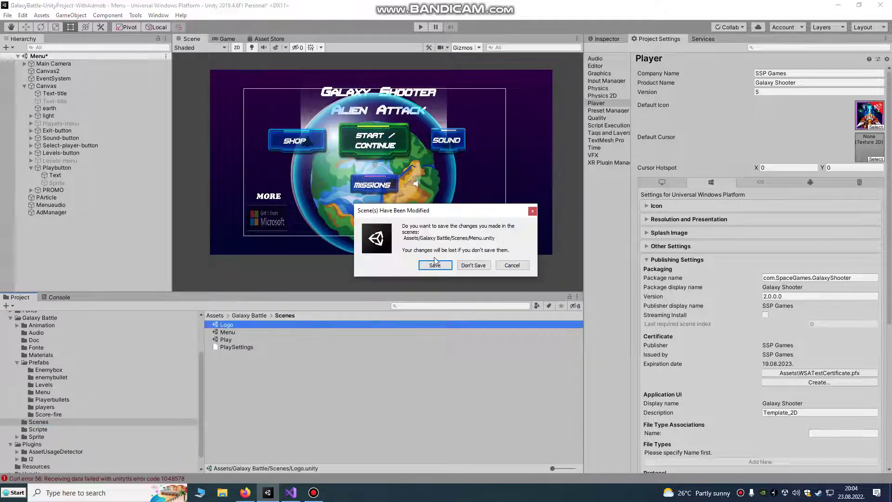
{"action": "left_click", "coordinate": [435, 262]}
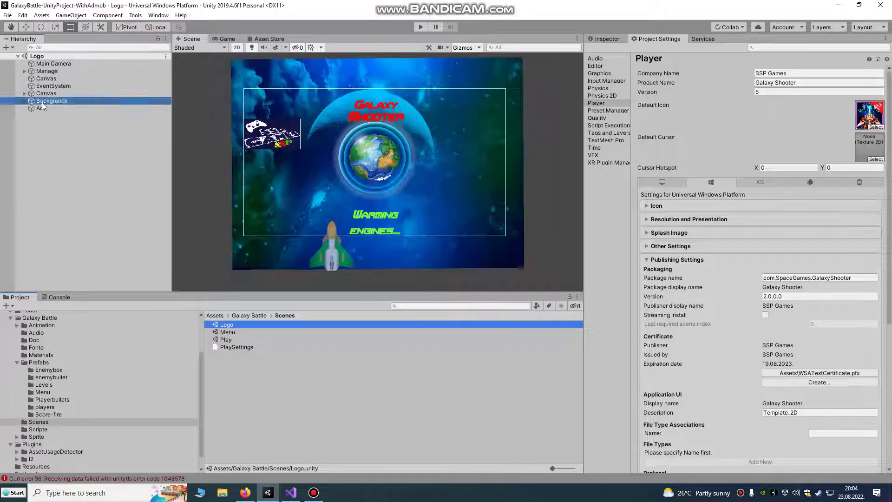
- Rename the Ads object in the Logo scene to AdManager
{"action": "left_click", "coordinate": [42, 101]}
{"action": "left_click", "coordinate": [55, 108]}
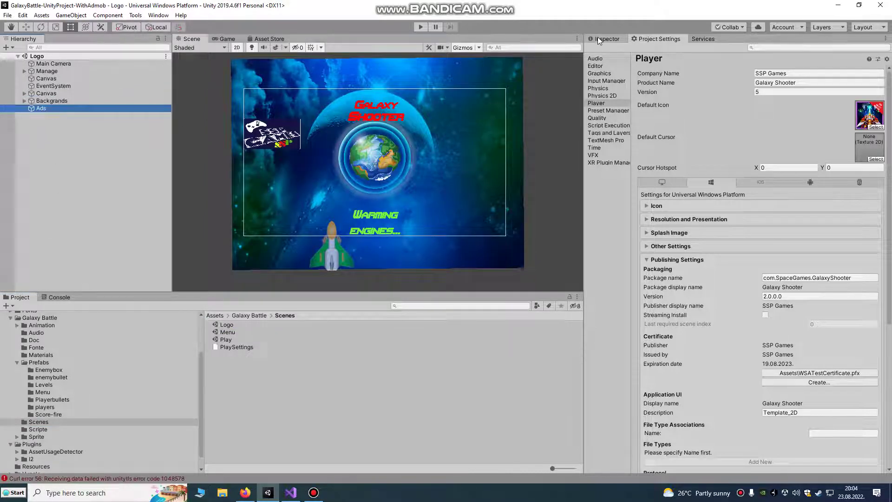
{"action": "left_click", "coordinate": [598, 39]}
{"action": "right_click", "coordinate": [44, 107]}
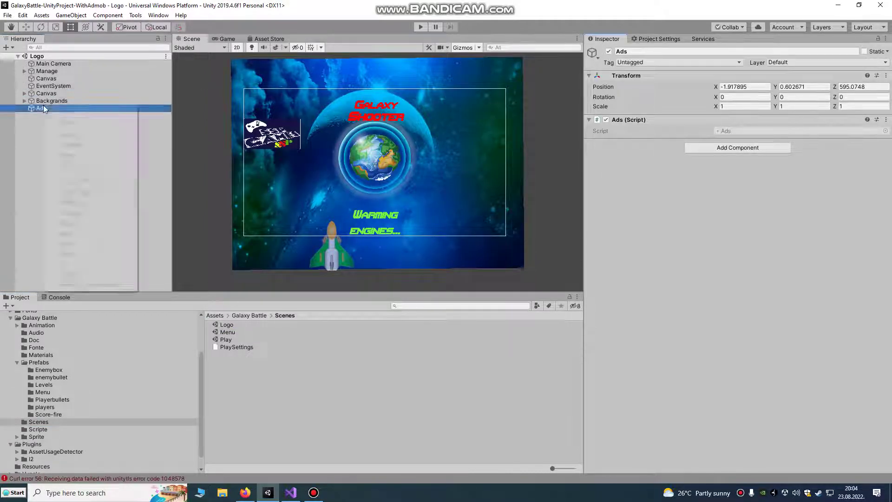
{"action": "left_click", "coordinate": [70, 134]}
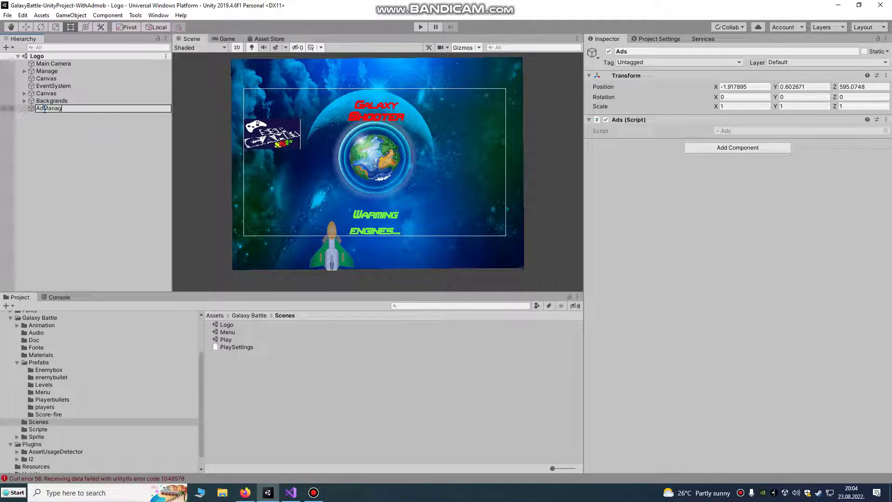
{"action": "left_click", "coordinate": [45, 144]}
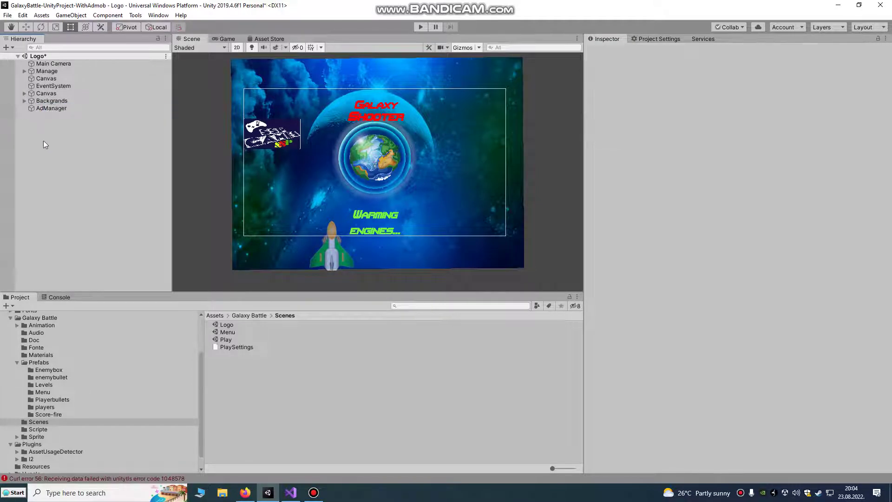
- Save the Logo scene and replace the old ads object in the Play scene with a copy of Logo's AdManager
{"action": "left_click", "coordinate": [53, 109]}
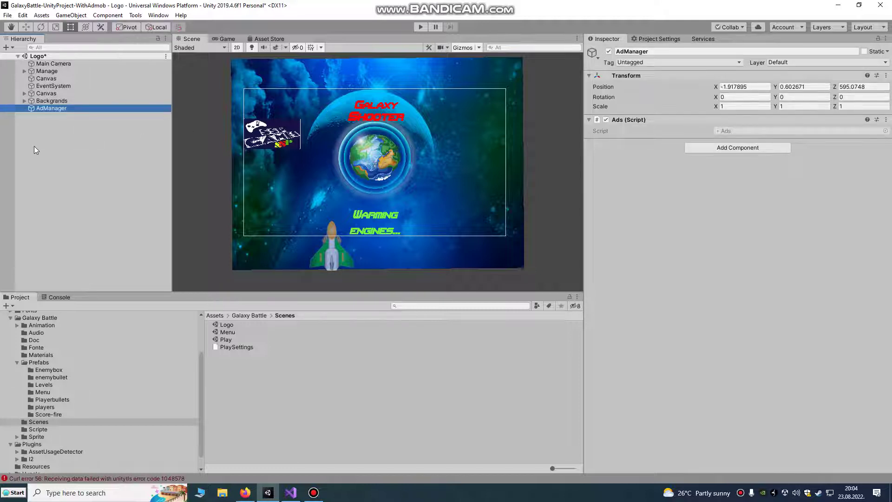
{"action": "double_click", "coordinate": [225, 339]}
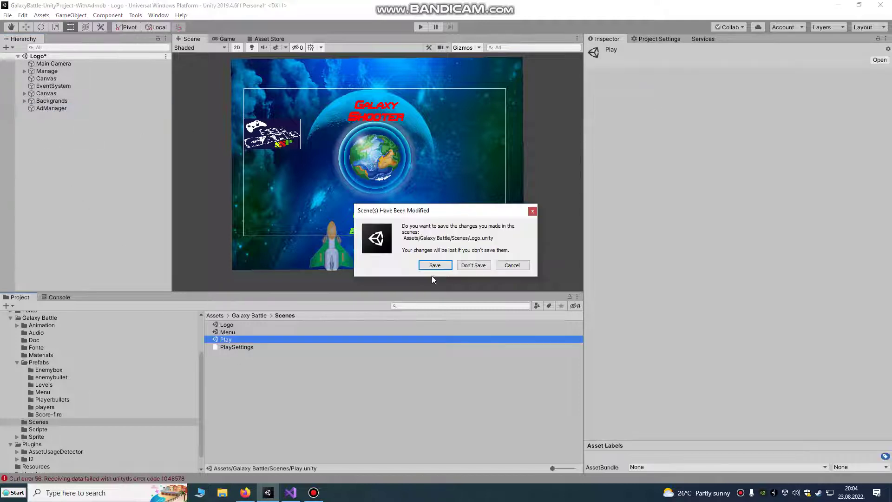
{"action": "left_click", "coordinate": [431, 274]}
{"action": "left_click", "coordinate": [44, 116]}
{"action": "key", "text": "Delete"}
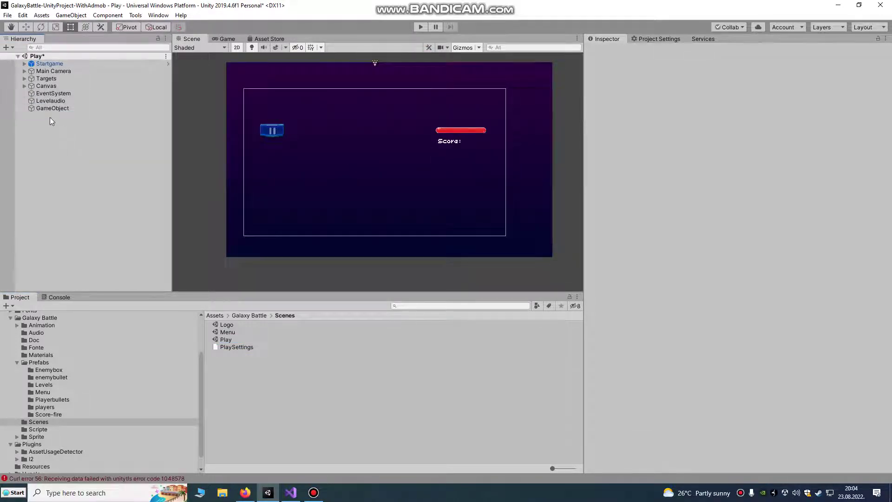
{"action": "key", "text": "ctrl+z"}
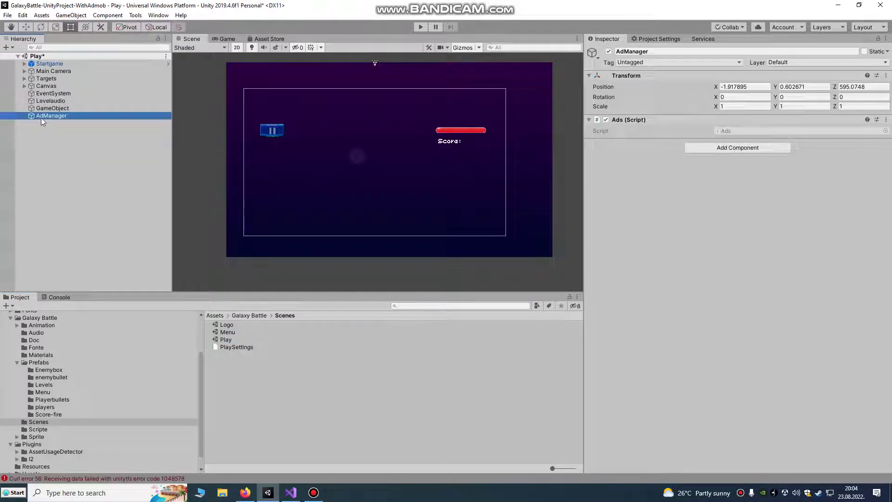
- Assign AdManager to the second On Click event of Pausebutton and set its function to Ads.InterstitialShow
{"action": "left_click", "coordinate": [273, 133]}
{"action": "left_click", "coordinate": [81, 48]}
{"action": "type", "text": "pause"}
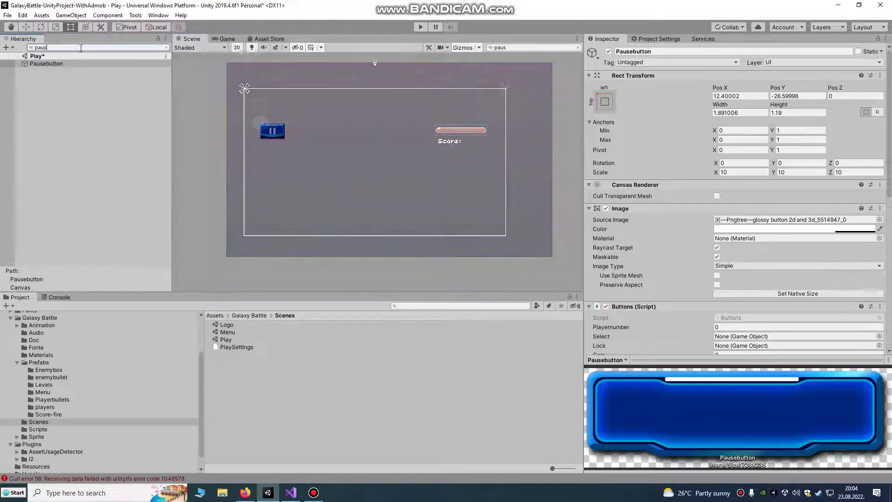
{"action": "left_click", "coordinate": [166, 47]}
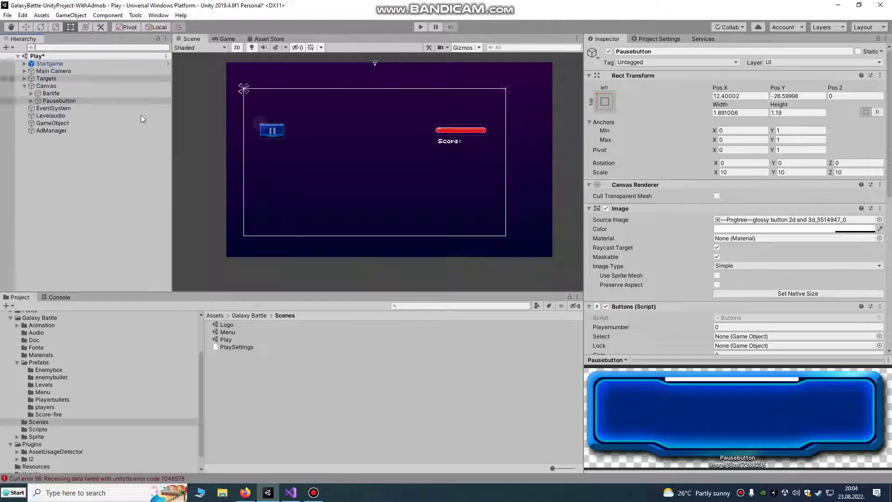
{"action": "scroll", "coordinate": [876, 224], "scroll_direction": "down", "scroll_amount": 4}
{"action": "scroll", "coordinate": [795, 298], "scroll_direction": "down", "scroll_amount": 5}
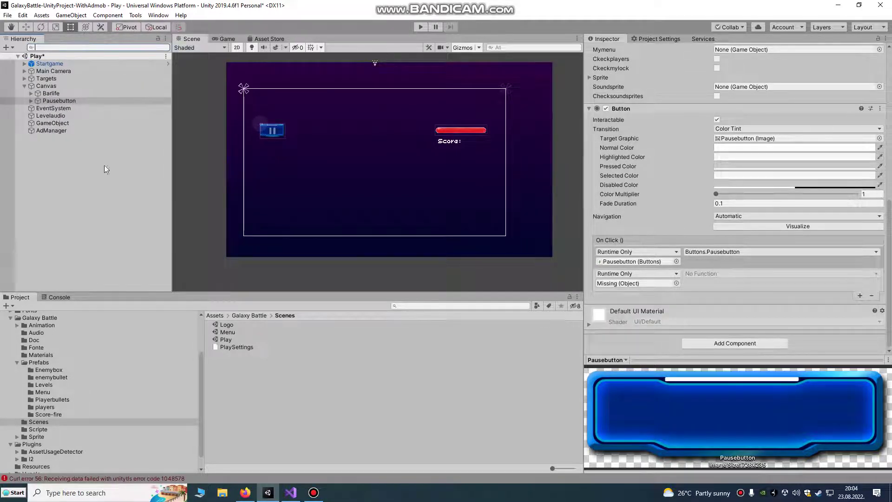
{"action": "left_click_drag", "start_coordinate": [43, 131], "coordinate": [620, 287]}
{"action": "left_click", "coordinate": [704, 271]}
{"action": "mouse_move", "coordinate": [723, 320]}
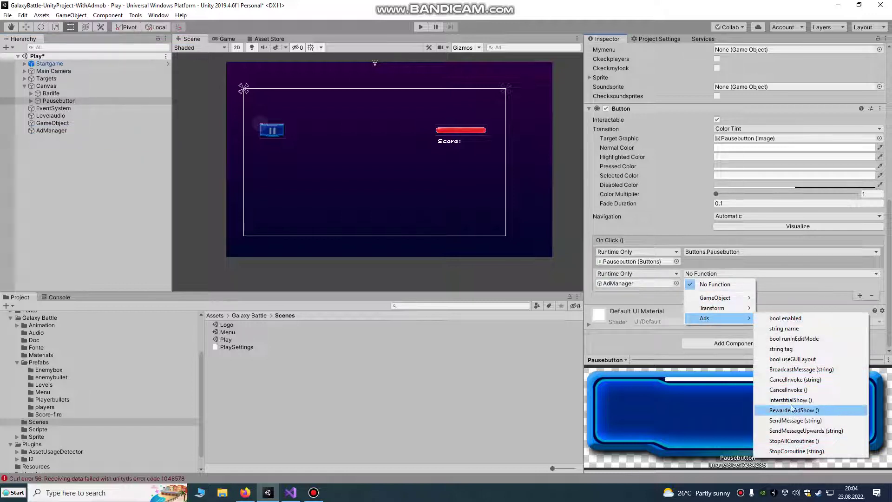
{"action": "left_click", "coordinate": [802, 403]}
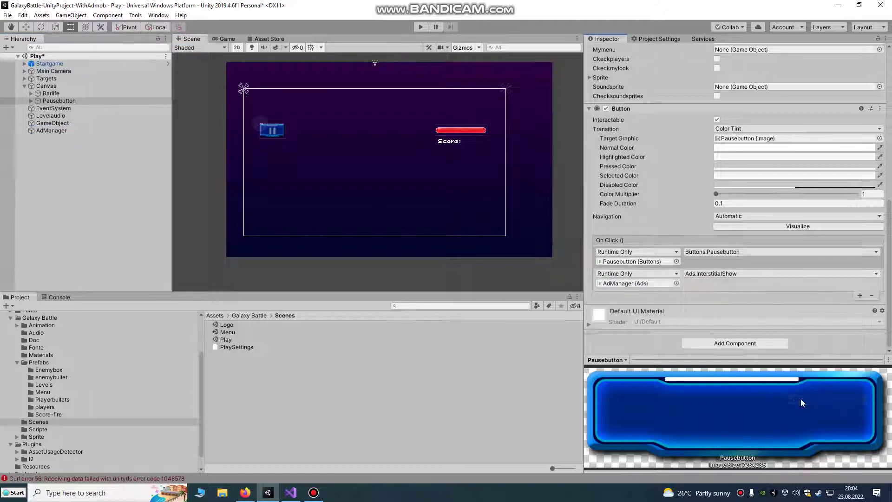
- Test-run the Play scene briefly, and open the Logo scene while saving the Play scene's changes
{"action": "left_click", "coordinate": [414, 27]}
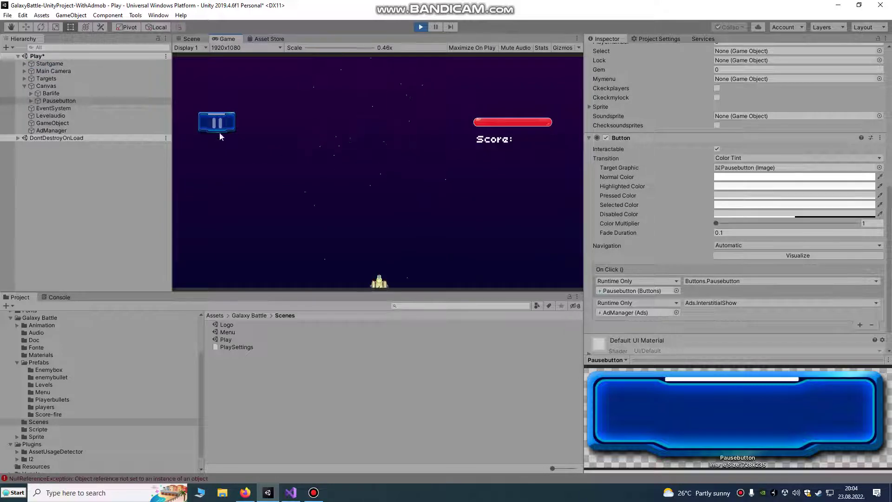
{"action": "left_click", "coordinate": [420, 27]}
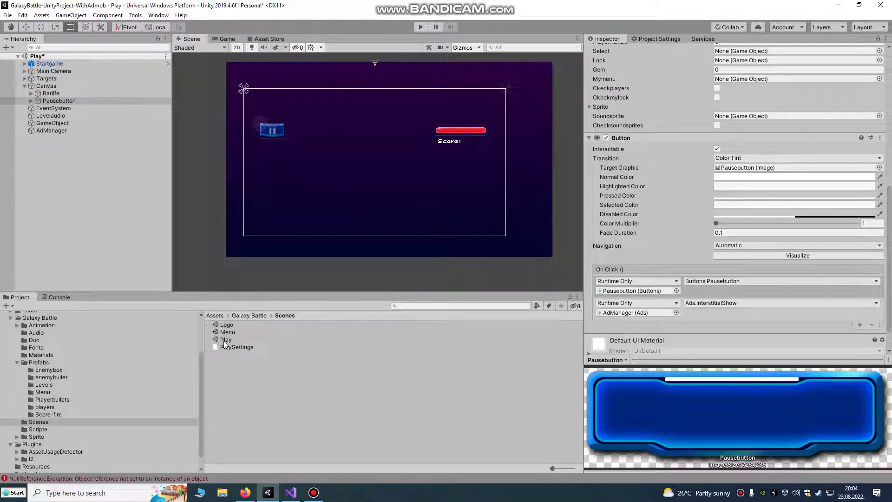
{"action": "double_click", "coordinate": [227, 325]}
{"action": "left_click", "coordinate": [424, 266]}
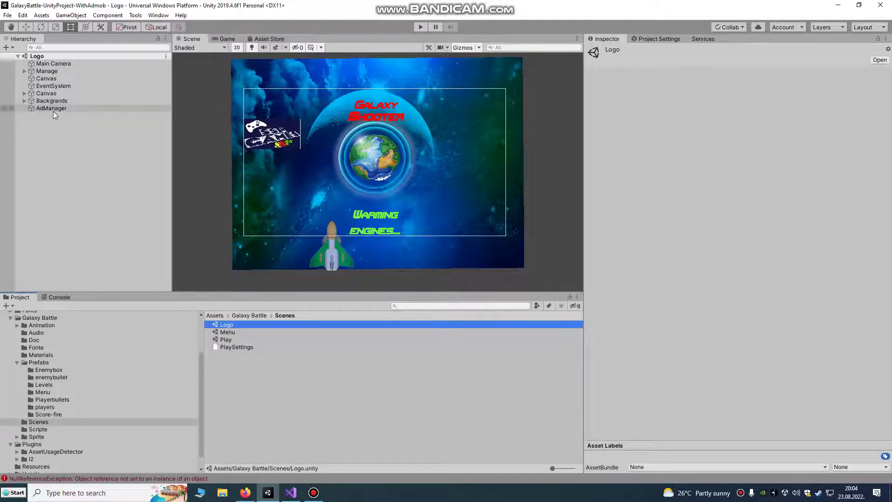
- Run the game from the Logo scene, look through the old Console messages and clear them
{"action": "left_click", "coordinate": [421, 27]}
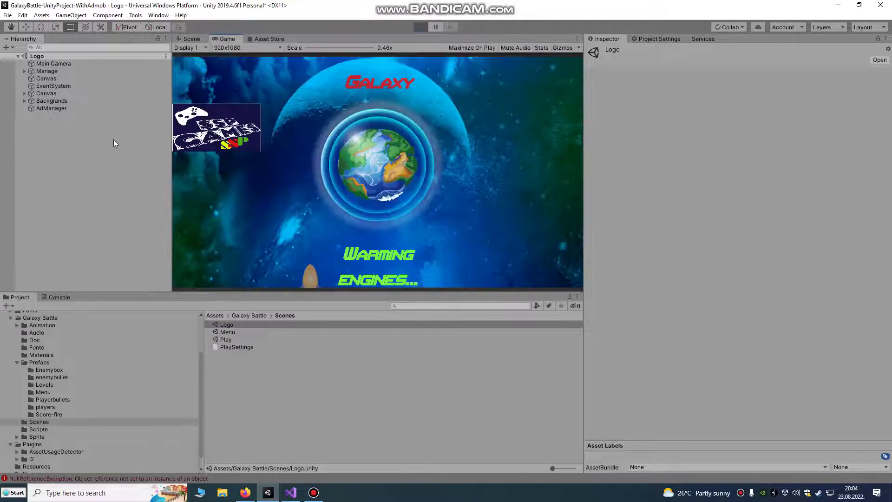
{"action": "left_click", "coordinate": [54, 296]}
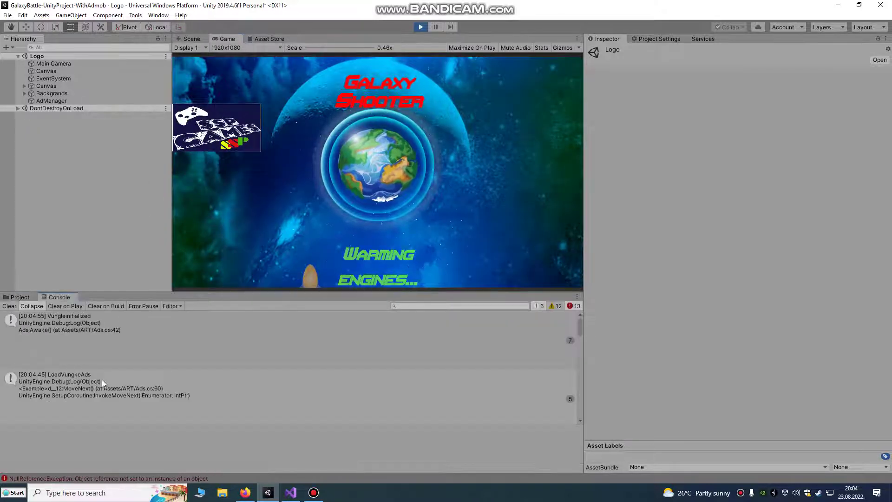
{"action": "scroll", "coordinate": [102, 379], "scroll_direction": "down", "scroll_amount": 5}
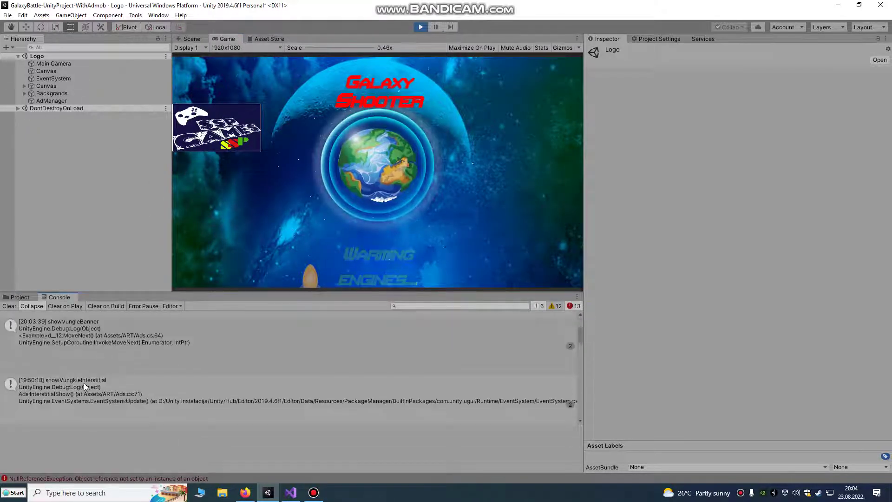
{"action": "left_click", "coordinate": [9, 306]}
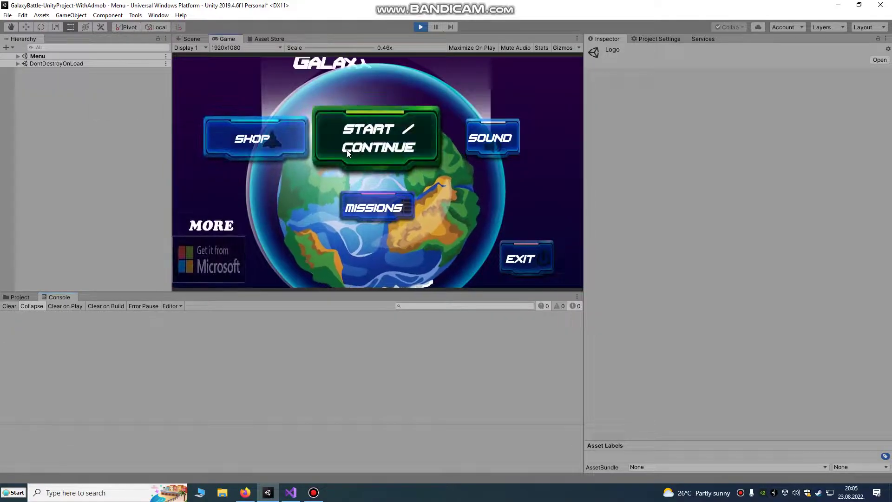
- Start the game from the main menu, pause it and review the Vungle ad messages in the Console
{"action": "left_click", "coordinate": [376, 137]}
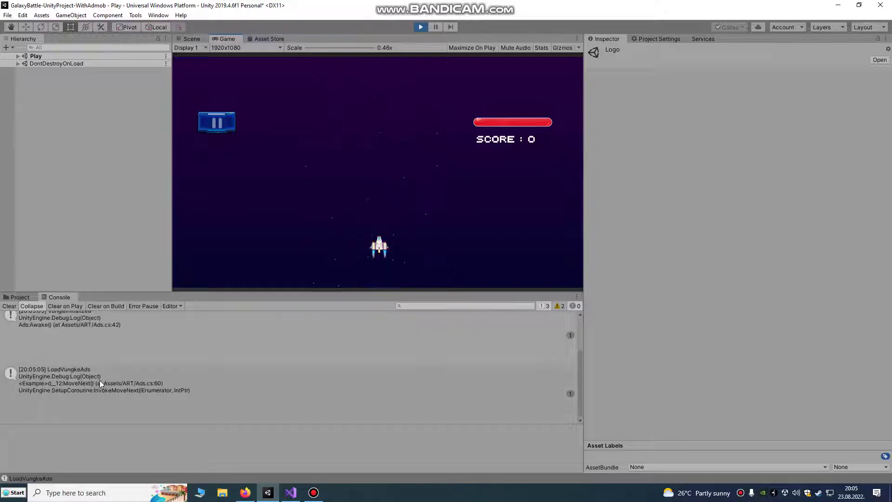
{"action": "left_click", "coordinate": [225, 130]}
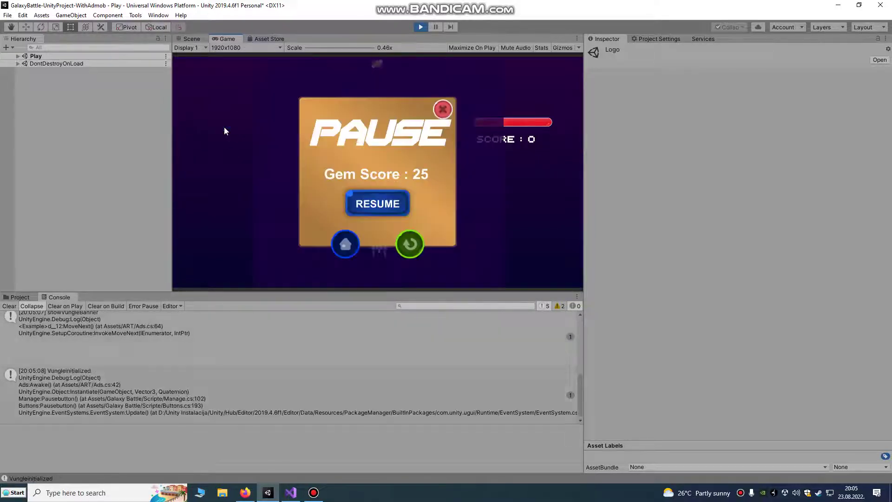
{"action": "scroll", "coordinate": [69, 393], "scroll_direction": "up", "scroll_amount": 2}
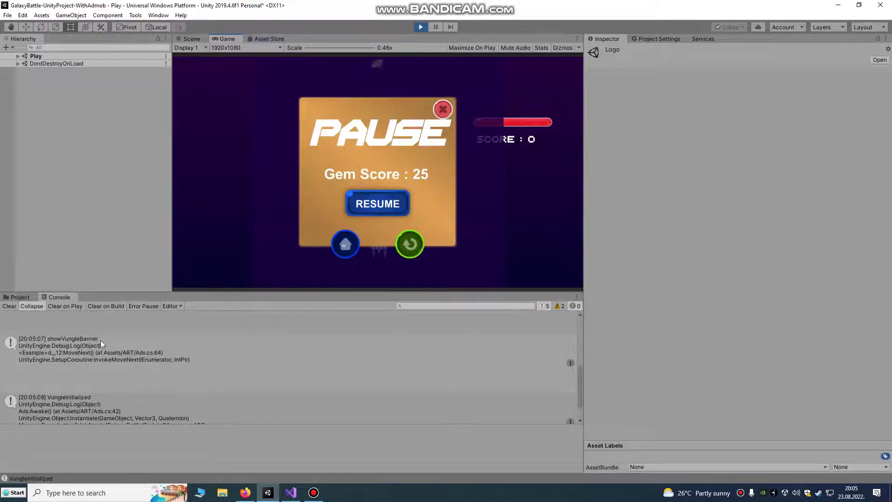
{"action": "scroll", "coordinate": [94, 401], "scroll_direction": "down", "scroll_amount": 2}
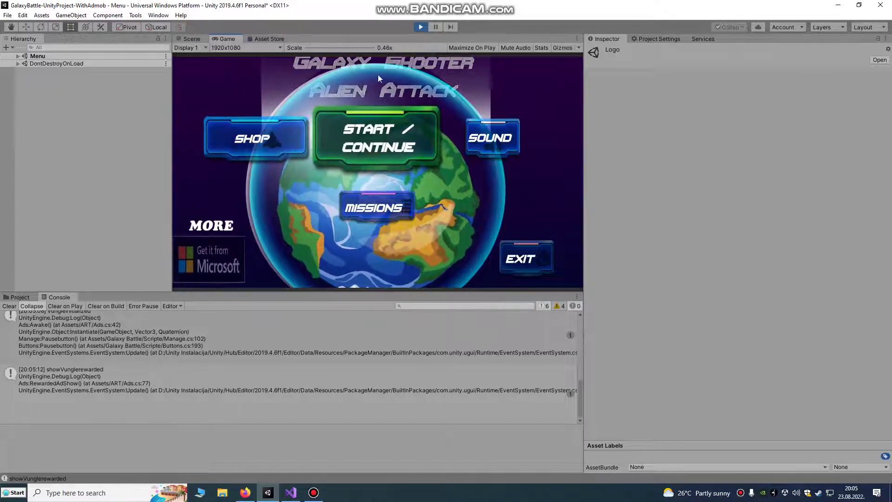
- Check the running menu in the Scene view, stop the game, and select AdManager in the Logo scene to inspect its Ads script
{"action": "left_click", "coordinate": [197, 39]}
{"action": "left_click", "coordinate": [369, 148]}
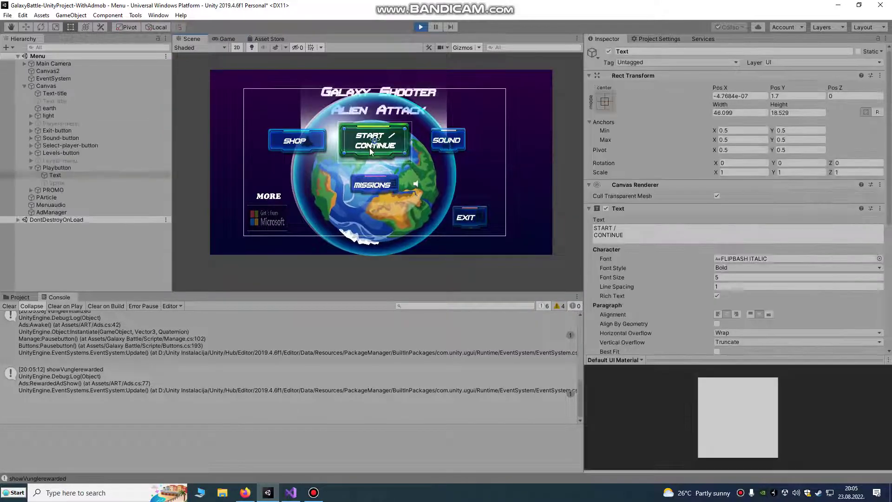
{"action": "left_click", "coordinate": [425, 27]}
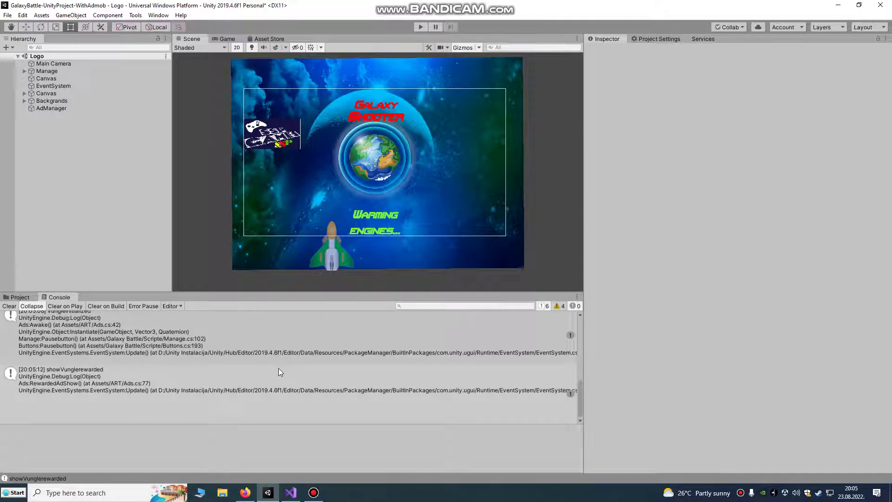
{"action": "mouse_move", "coordinate": [268, 492]}
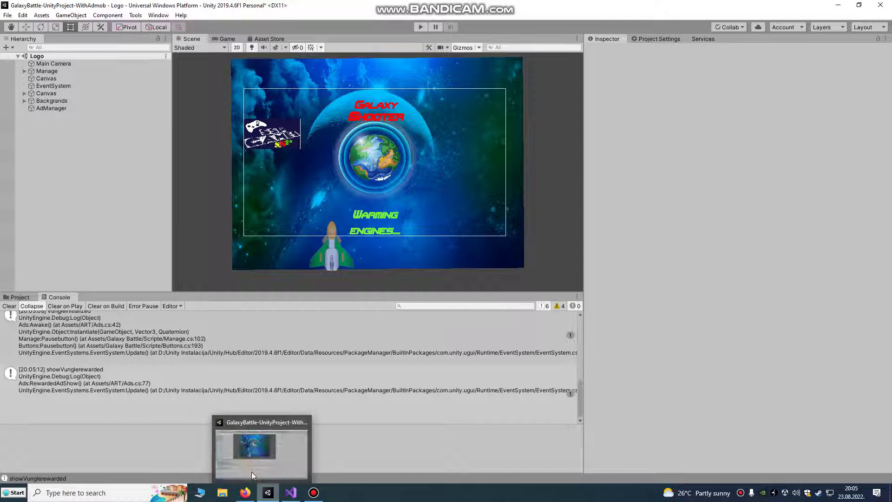
{"action": "left_click", "coordinate": [58, 110]}
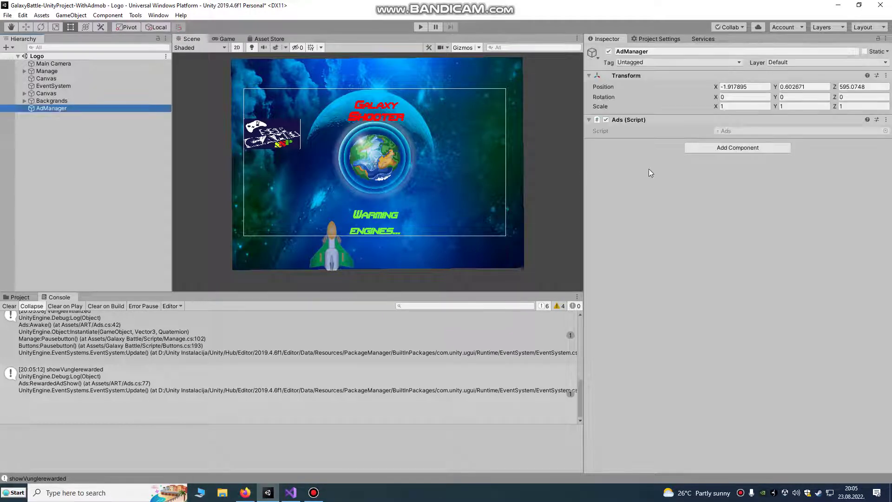
- Switch to Visual Studio and review the windowsAppID, androidAppID and banner placement strings in Ads.cs
{"action": "left_click", "coordinate": [293, 493]}
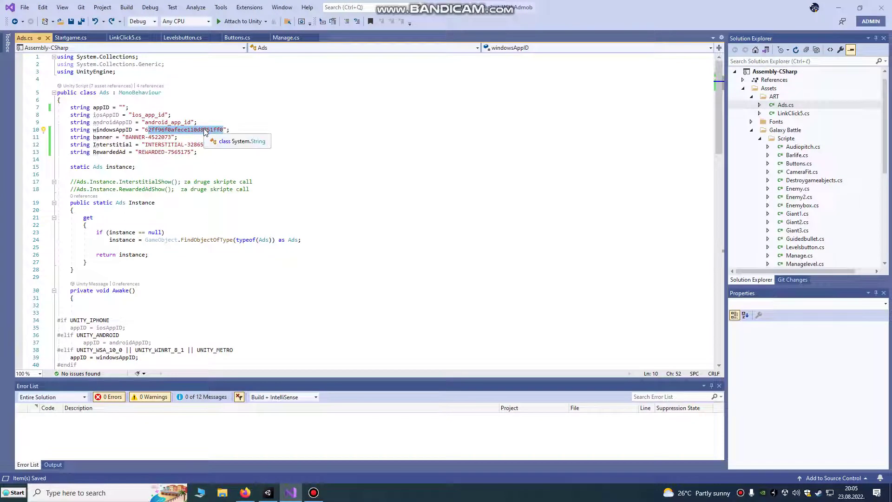
{"action": "left_click", "coordinate": [211, 174]}
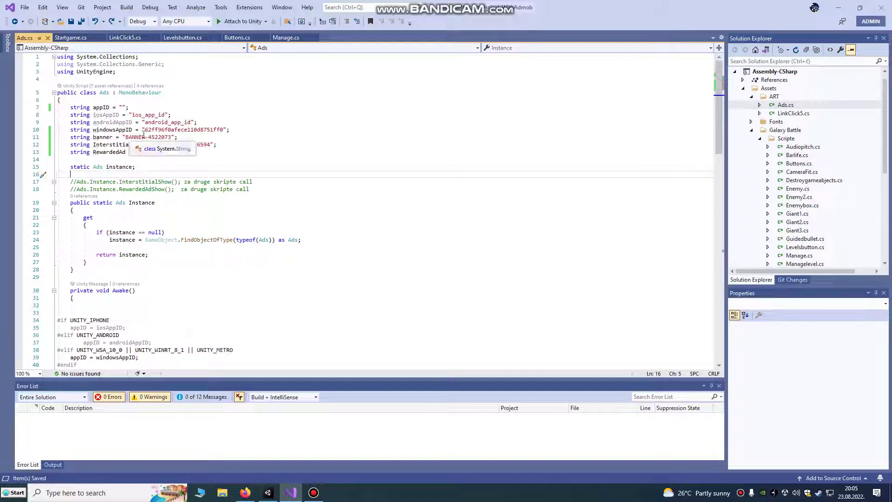
{"action": "left_click_drag", "start_coordinate": [144, 130], "coordinate": [221, 129]}
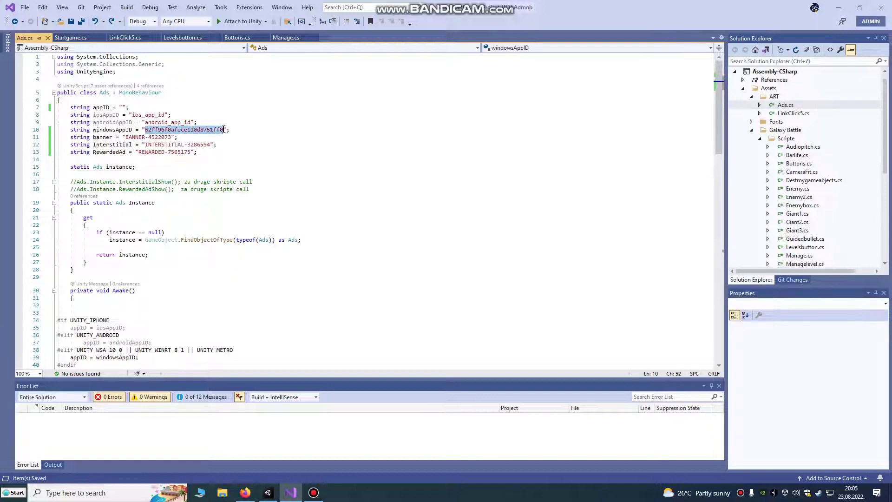
{"action": "left_click", "coordinate": [143, 122]}
{"action": "left_click_drag", "start_coordinate": [145, 122], "coordinate": [197, 122]}
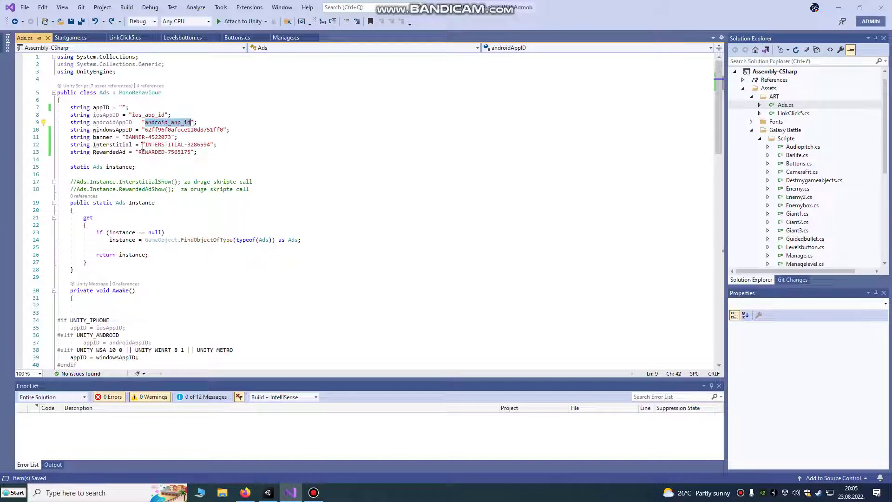
{"action": "left_click", "coordinate": [131, 137]}
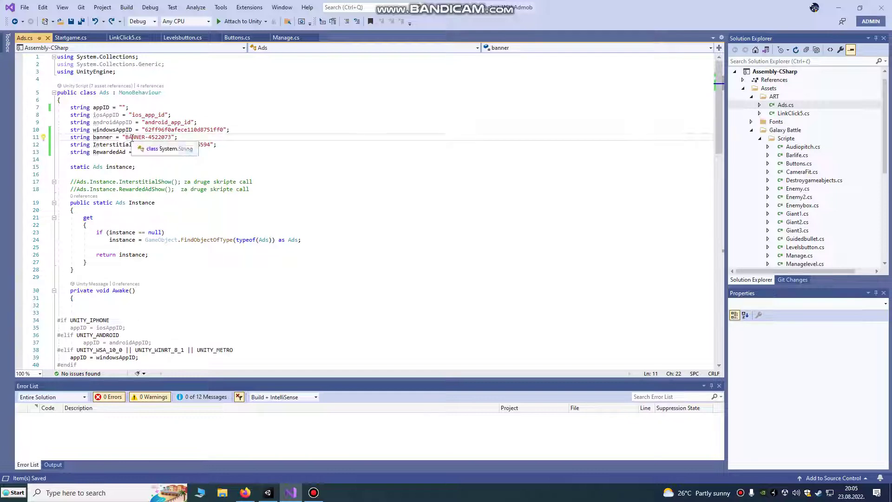
- Switch to Firefox and look through the Vungle placements, application overview and app settings for SpaceShooterAlienAttack
{"action": "left_click", "coordinate": [239, 493]}
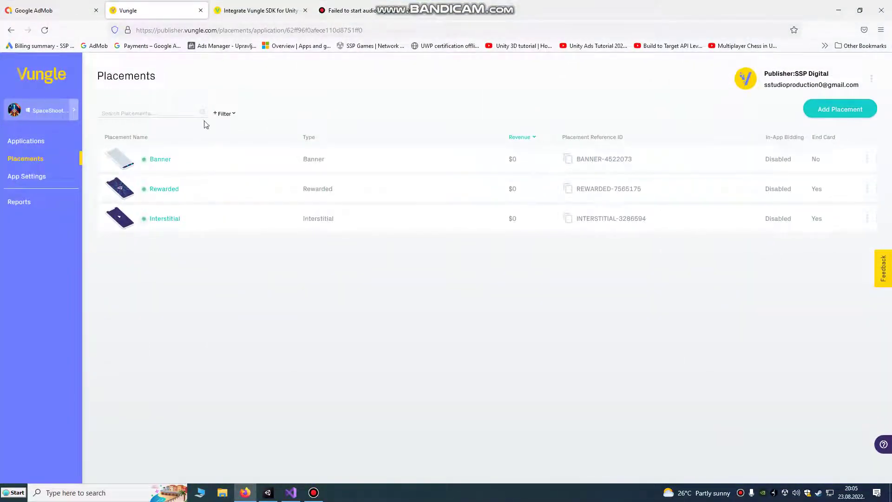
{"action": "left_click", "coordinate": [26, 141]}
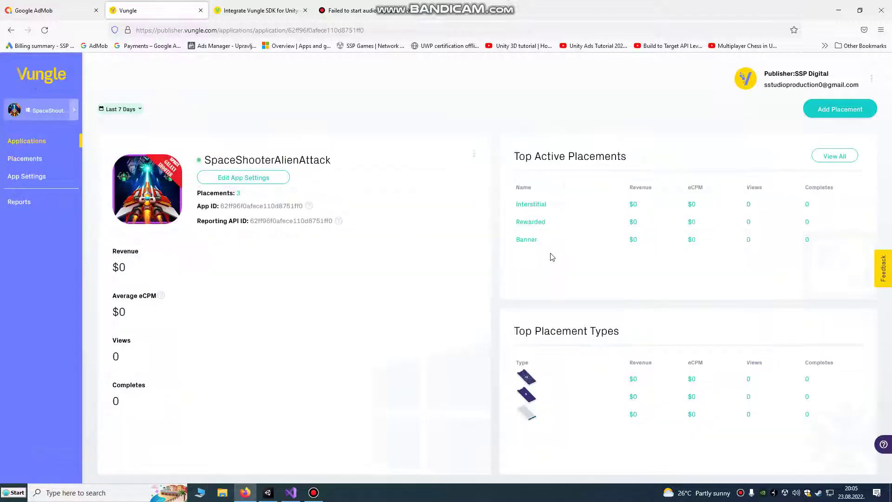
{"action": "left_click", "coordinate": [27, 176]}
{"action": "scroll", "coordinate": [493, 243], "scroll_direction": "down", "scroll_amount": 3}
{"action": "scroll", "coordinate": [494, 243], "scroll_direction": "up", "scroll_amount": 3}
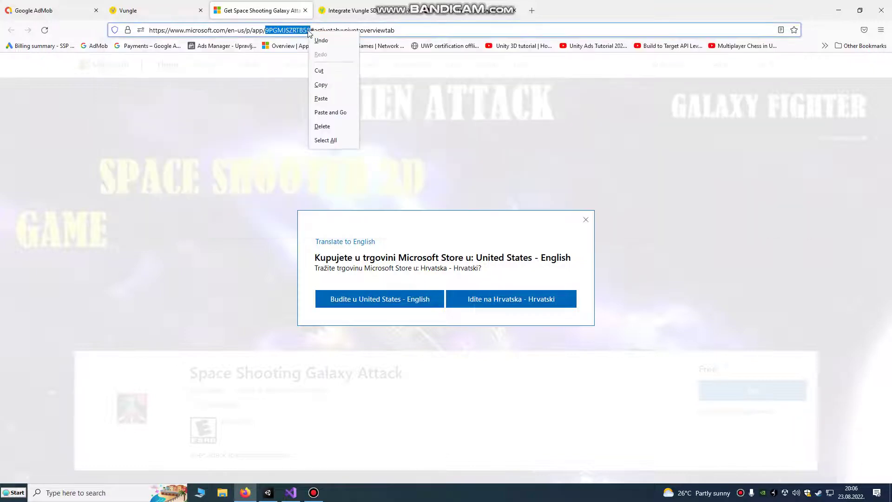
- Copy the app ID from the game's Microsoft Store address and review the status, category and COPPA options in Vungle's app settings
{"action": "left_click", "coordinate": [320, 84]}
{"action": "left_click", "coordinate": [140, 7]}
{"action": "scroll", "coordinate": [532, 251], "scroll_direction": "down", "scroll_amount": 3}
{"action": "scroll", "coordinate": [499, 288], "scroll_direction": "up", "scroll_amount": 3}
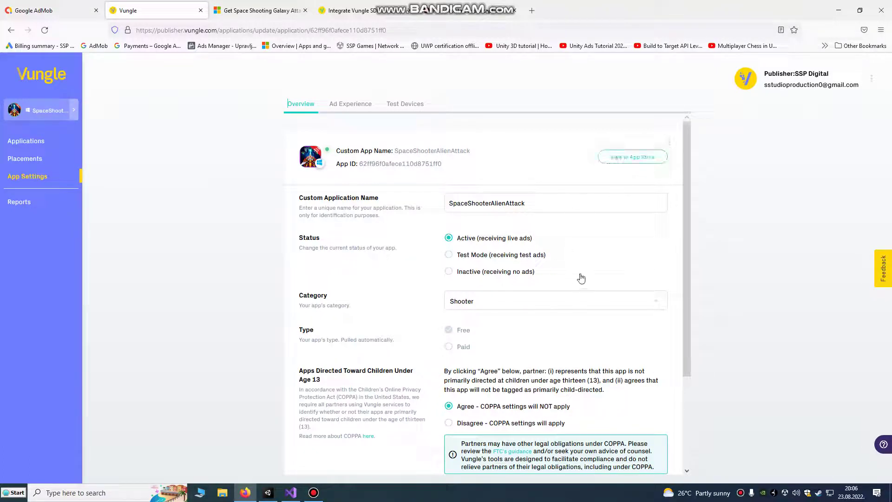
{"action": "scroll", "coordinate": [581, 277], "scroll_direction": "down", "scroll_amount": 3}
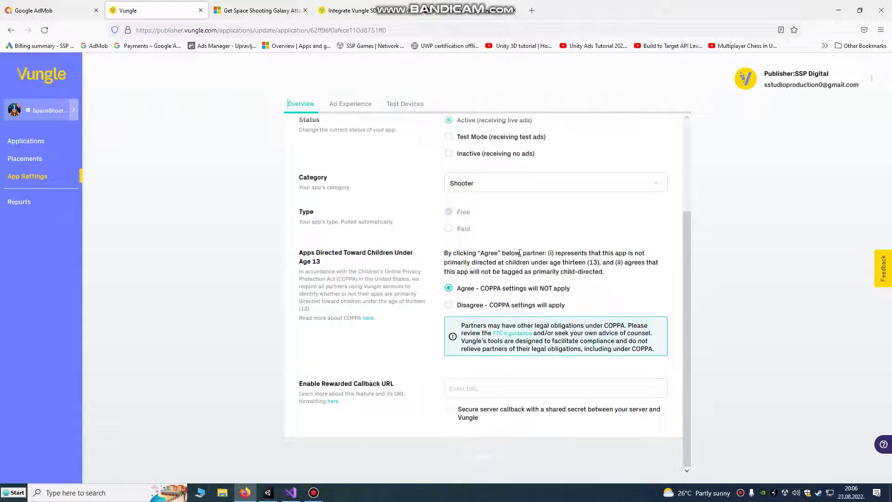
{"action": "scroll", "coordinate": [519, 253], "scroll_direction": "up", "scroll_amount": 3}
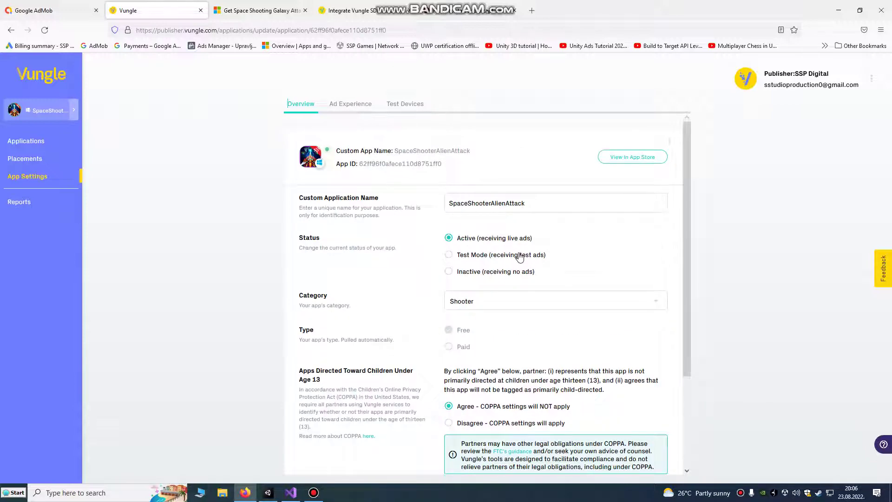